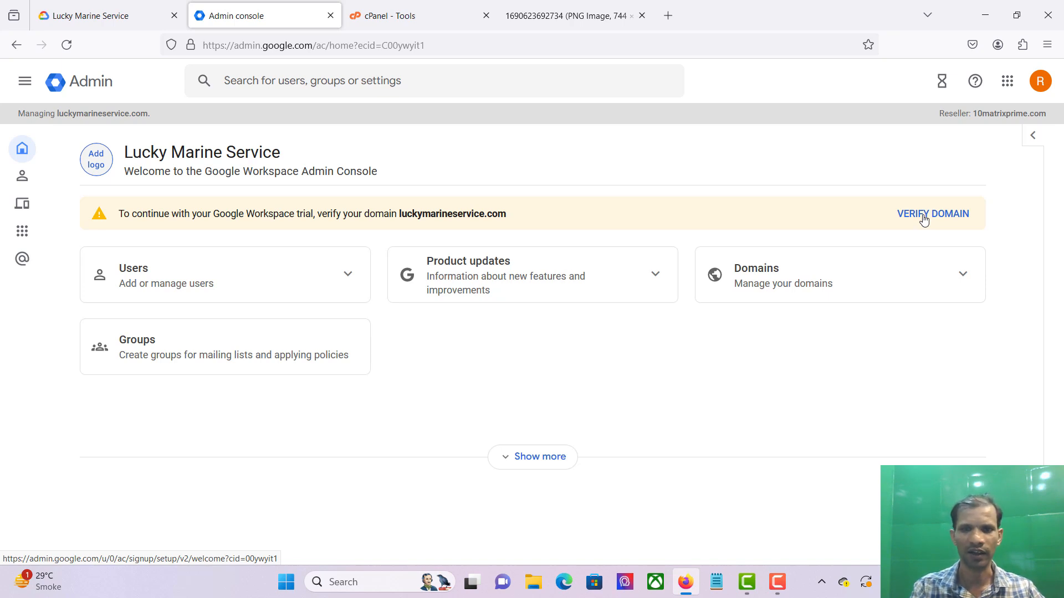
Step: Start verifying the luckymarineservice.com domain from the trial banner's VERIFY DOMAIN button
{"action": "left_click", "coordinate": [924, 220]}
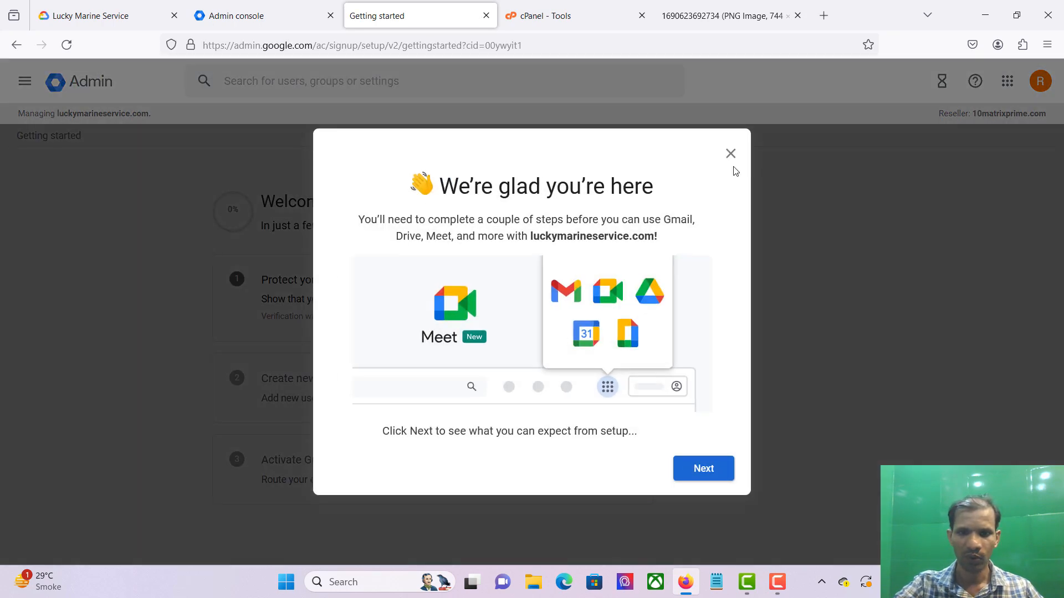
Step: Dismiss the welcome dialog and confirm readiness to protect luckymarineservice.com
{"action": "left_click", "coordinate": [729, 156]}
{"action": "left_click", "coordinate": [643, 299]}
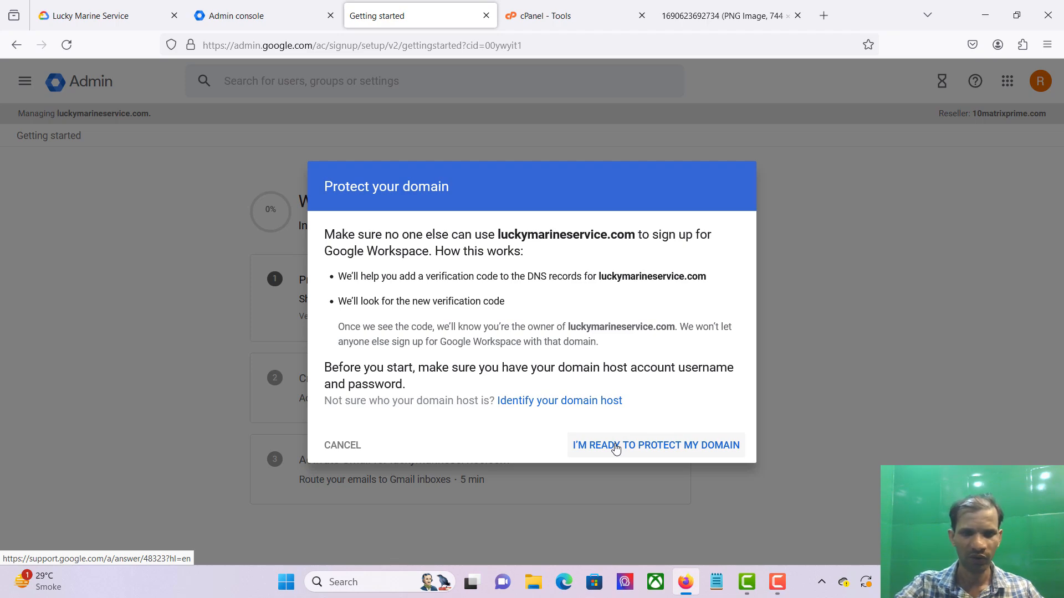
{"action": "left_click", "coordinate": [617, 448]}
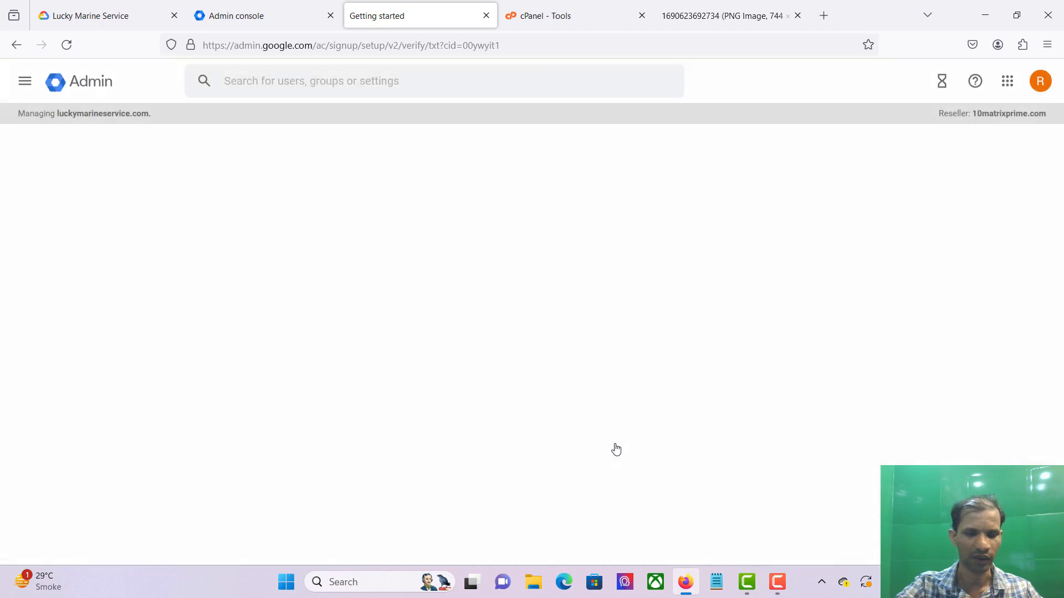
Step: Review step 1's DNS settings instructions and advance to step 2, Add verification record
{"action": "scroll", "coordinate": [537, 412], "scroll_direction": "down", "scroll_amount": 1}
{"action": "scroll", "coordinate": [540, 413], "scroll_direction": "down", "scroll_amount": 1}
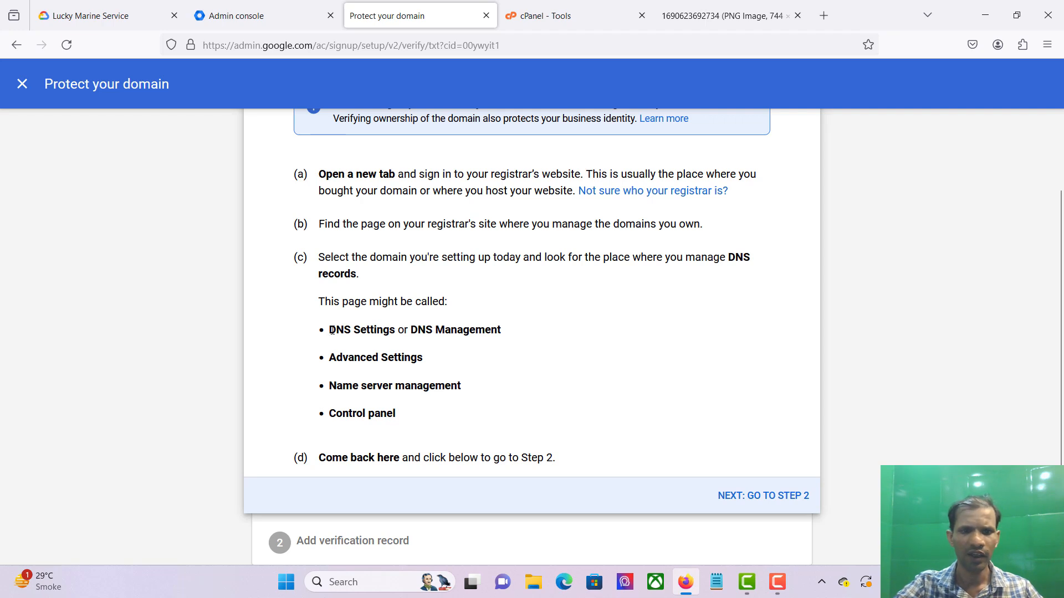
{"action": "left_click_drag", "start_coordinate": [331, 331], "coordinate": [545, 324]}
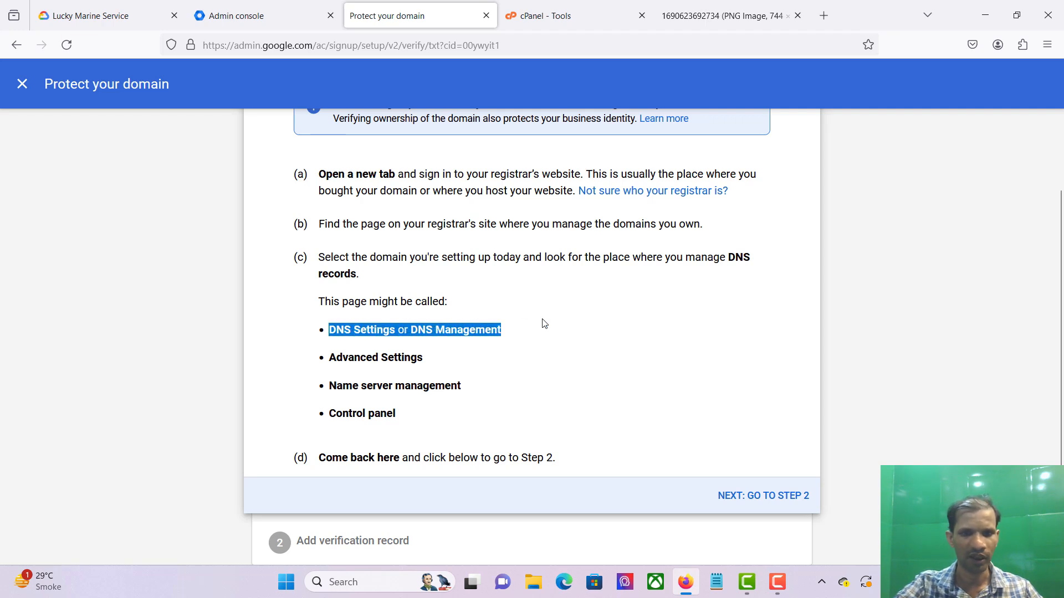
{"action": "left_click", "coordinate": [610, 349]}
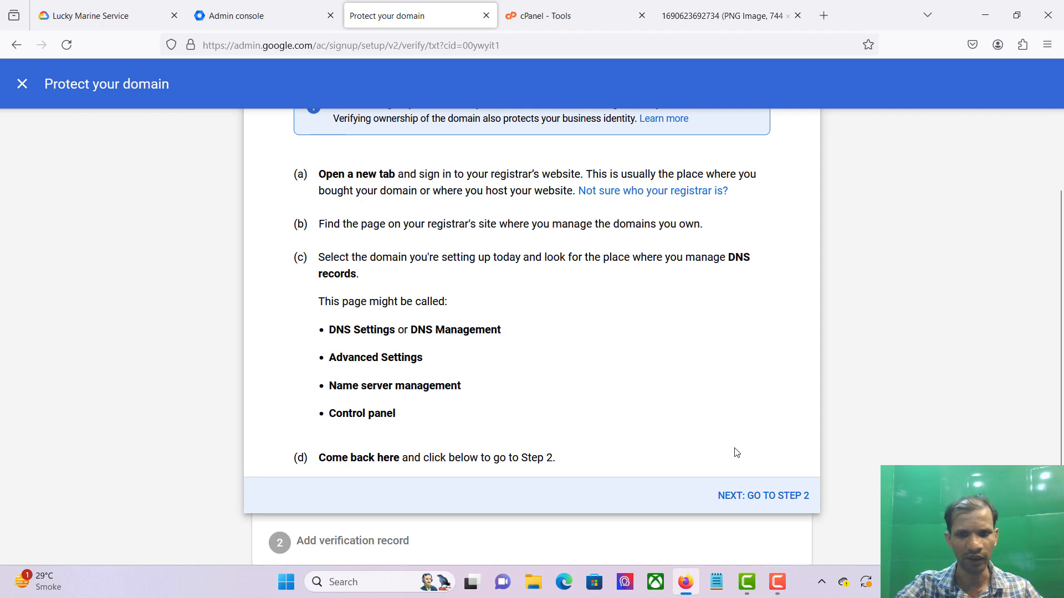
{"action": "left_click", "coordinate": [765, 501]}
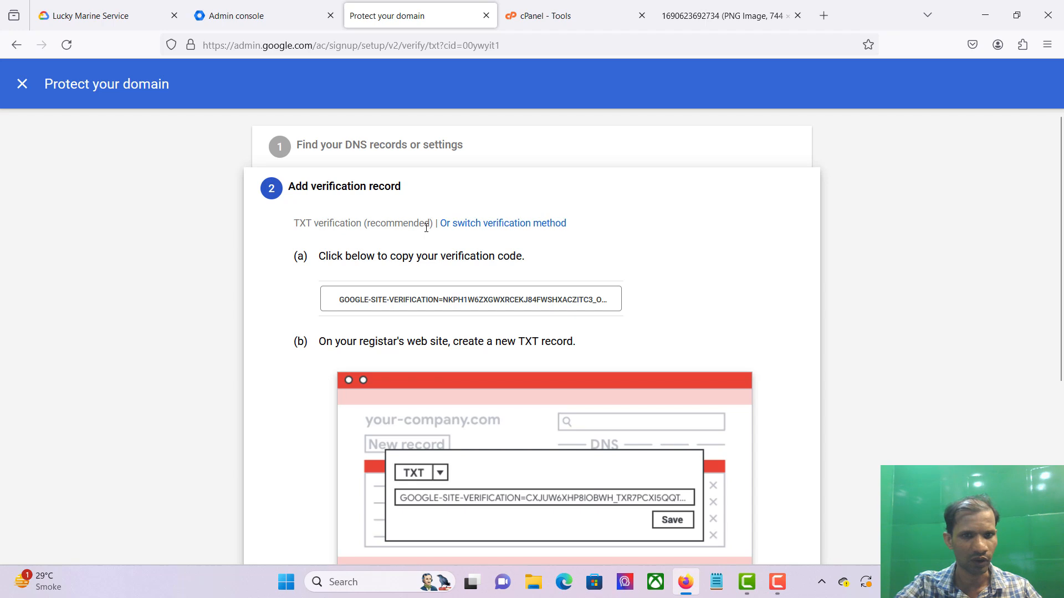
Step: Keep TXT as the verification method, copy its code, and switch to the cPanel Tools tab
{"action": "left_click", "coordinate": [480, 228]}
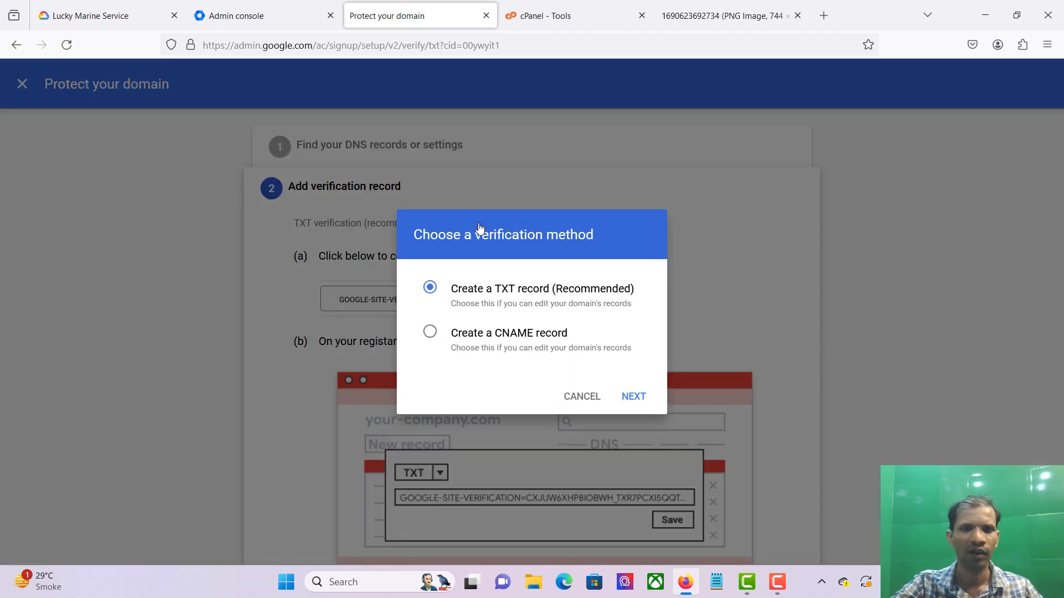
{"action": "left_click", "coordinate": [582, 397]}
{"action": "left_click", "coordinate": [405, 300]}
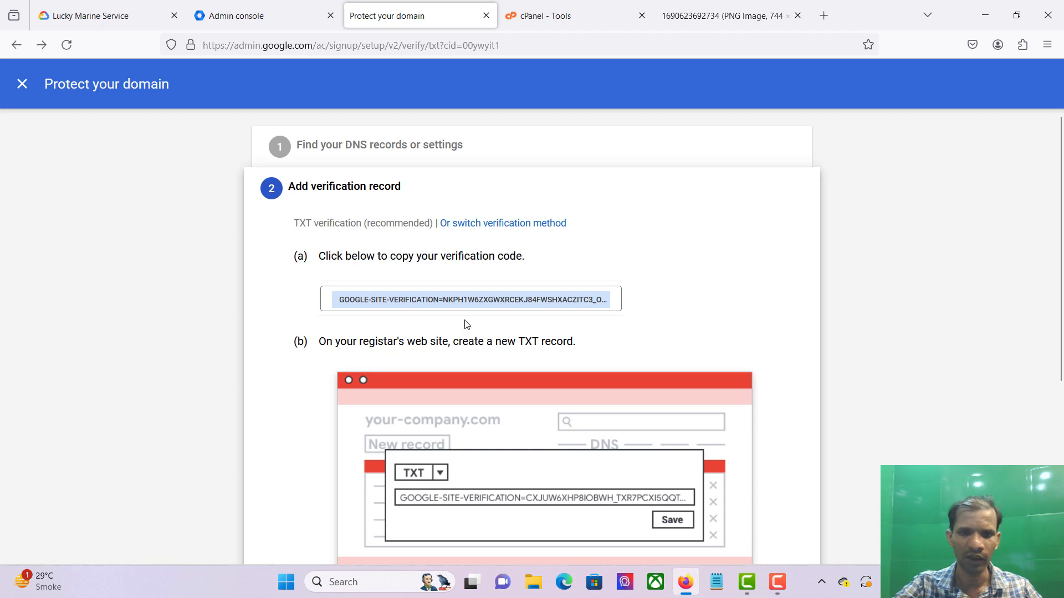
{"action": "scroll", "coordinate": [486, 348], "scroll_direction": "down", "scroll_amount": 3}
{"action": "scroll", "coordinate": [486, 348], "scroll_direction": "down", "scroll_amount": 2}
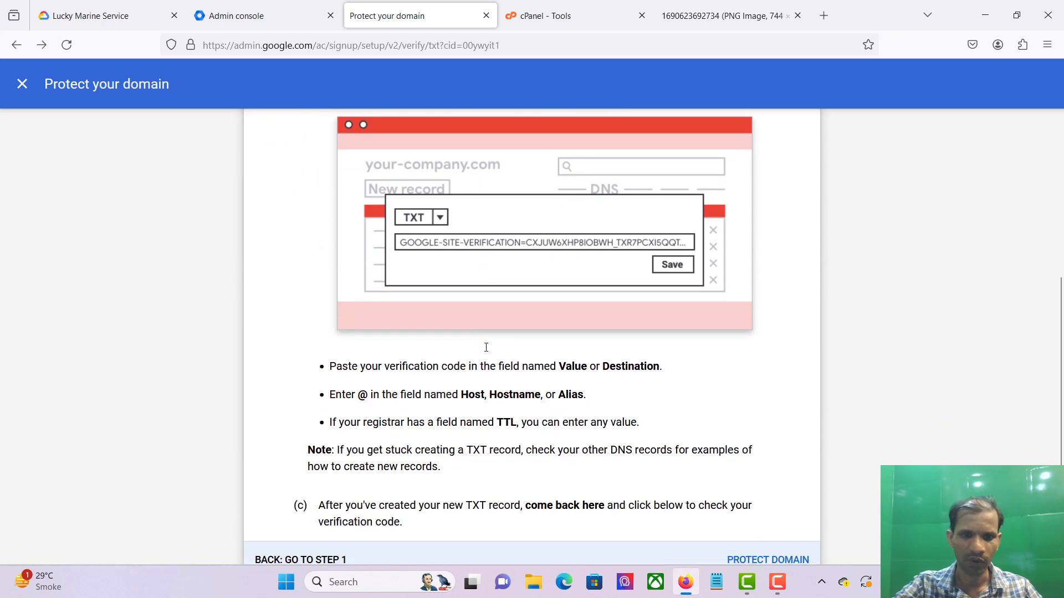
{"action": "scroll", "coordinate": [492, 423], "scroll_direction": "down", "scroll_amount": 1}
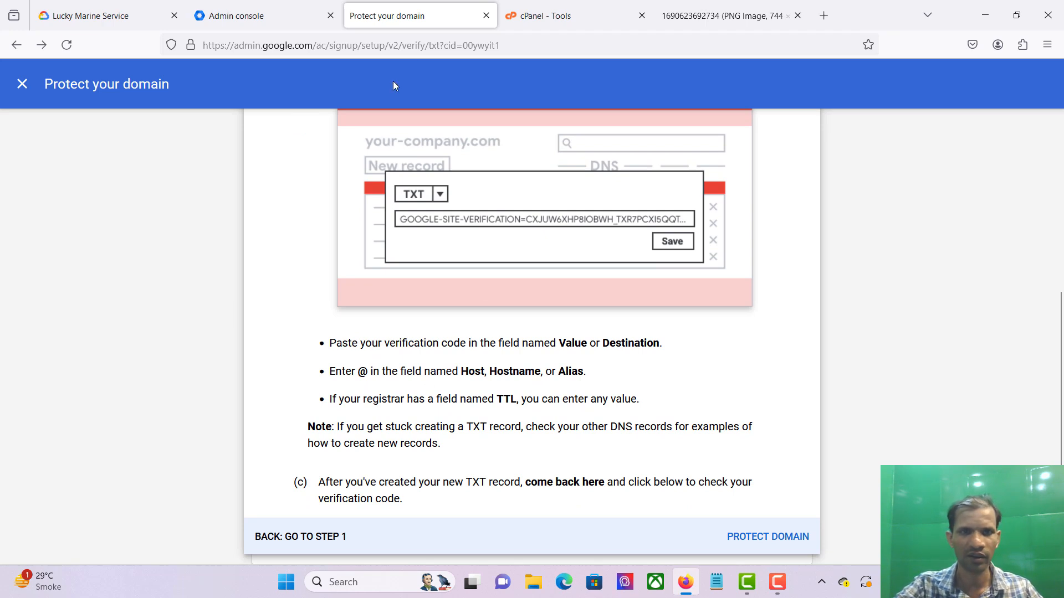
{"action": "left_click", "coordinate": [543, 17]}
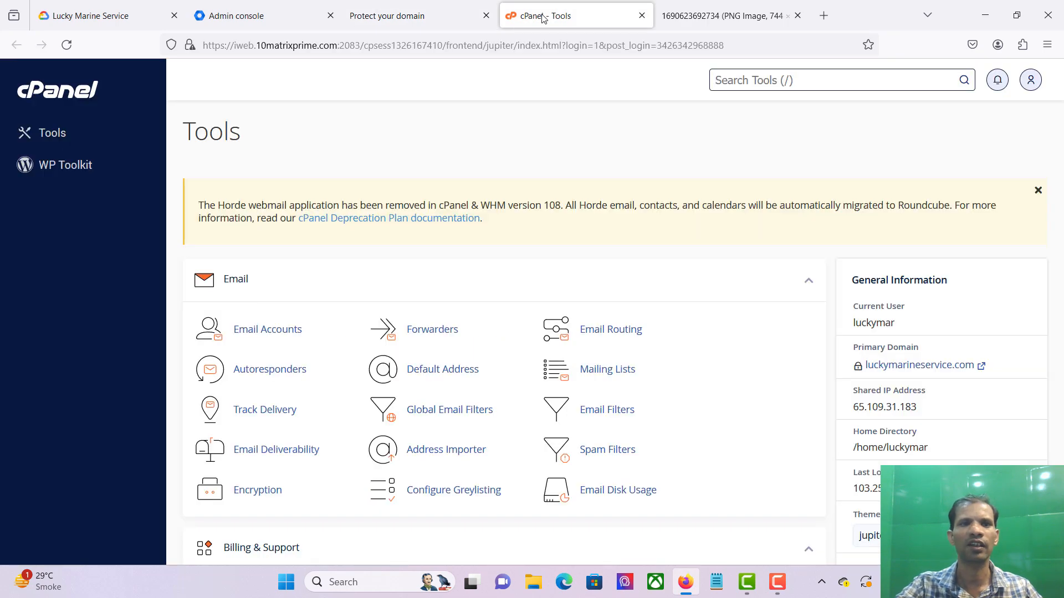
Step: Search cPanel for 'dns', open Zone Editor for luckymarineservice.com, and add a blank TXT record
{"action": "left_click", "coordinate": [810, 80]}
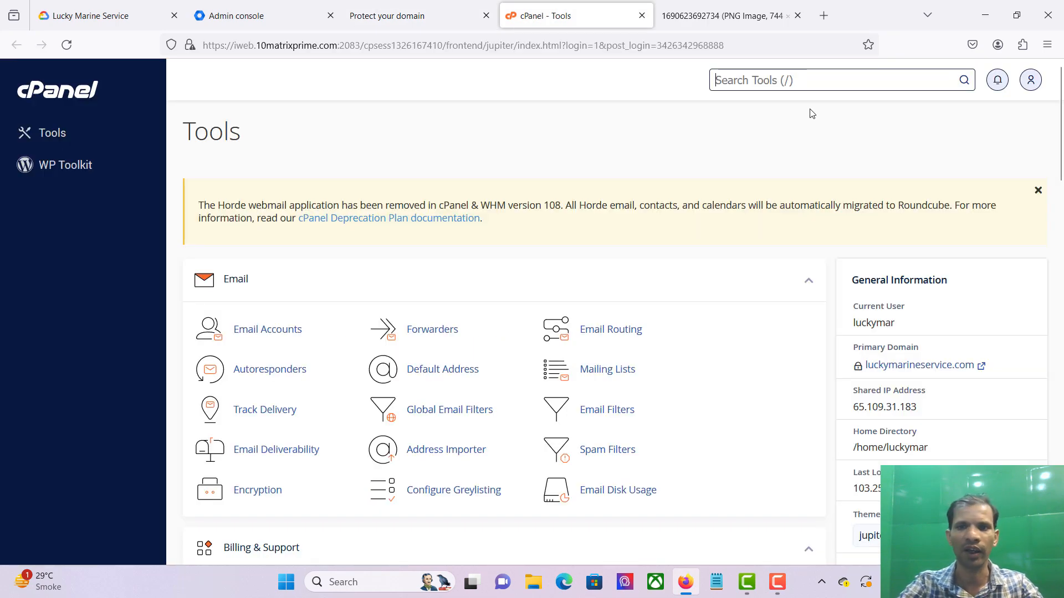
{"action": "type", "text": "dns"}
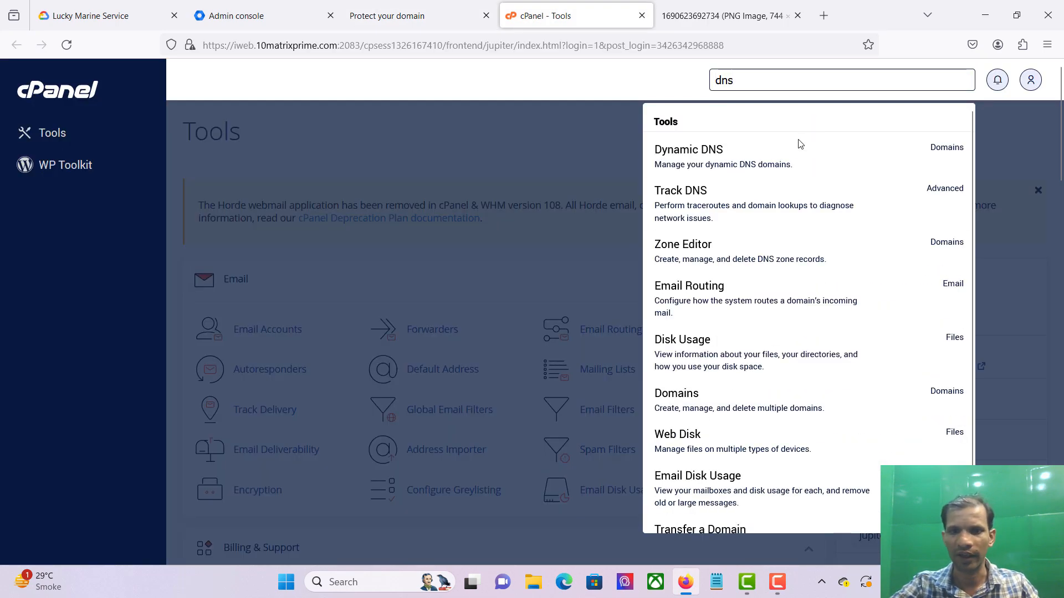
{"action": "left_click", "coordinate": [730, 244]}
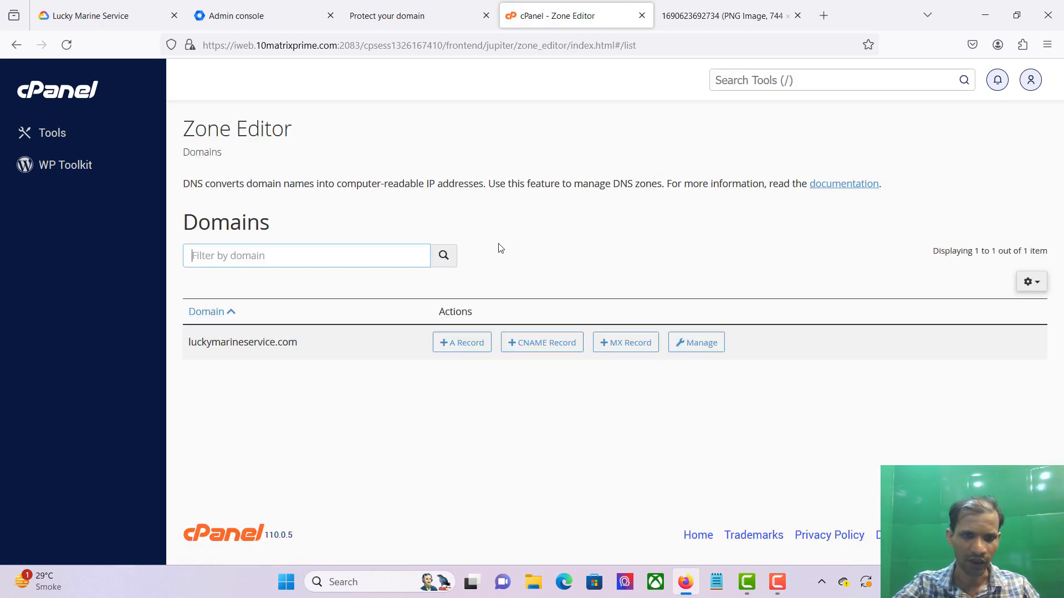
{"action": "left_click", "coordinate": [693, 365]}
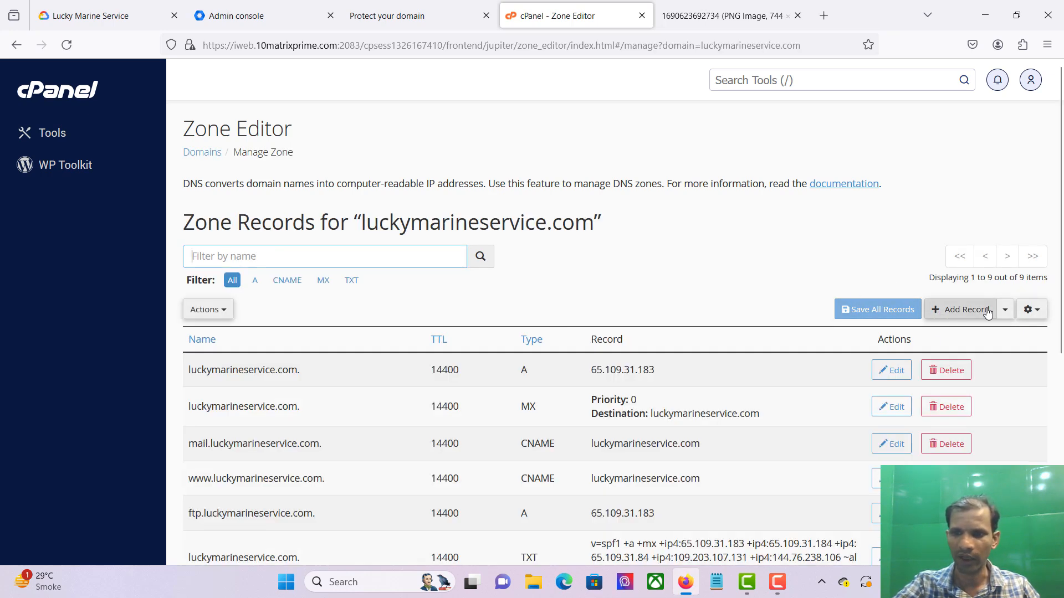
{"action": "left_click", "coordinate": [1004, 314]}
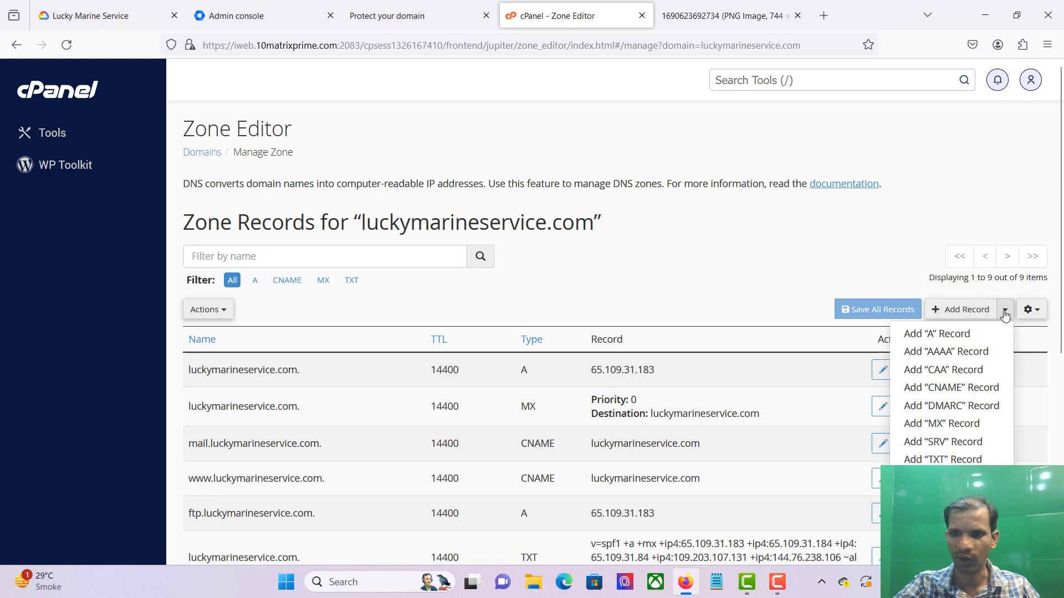
{"action": "left_click", "coordinate": [951, 460]}
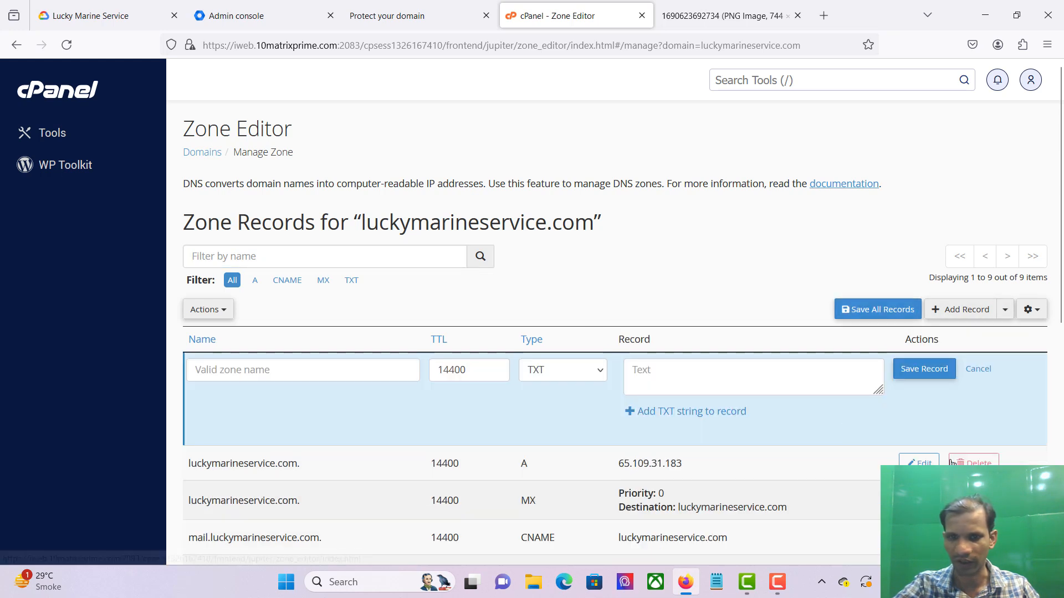
Step: Paste the Google site-verification code into the new TXT record's value
{"action": "left_click", "coordinate": [232, 374]}
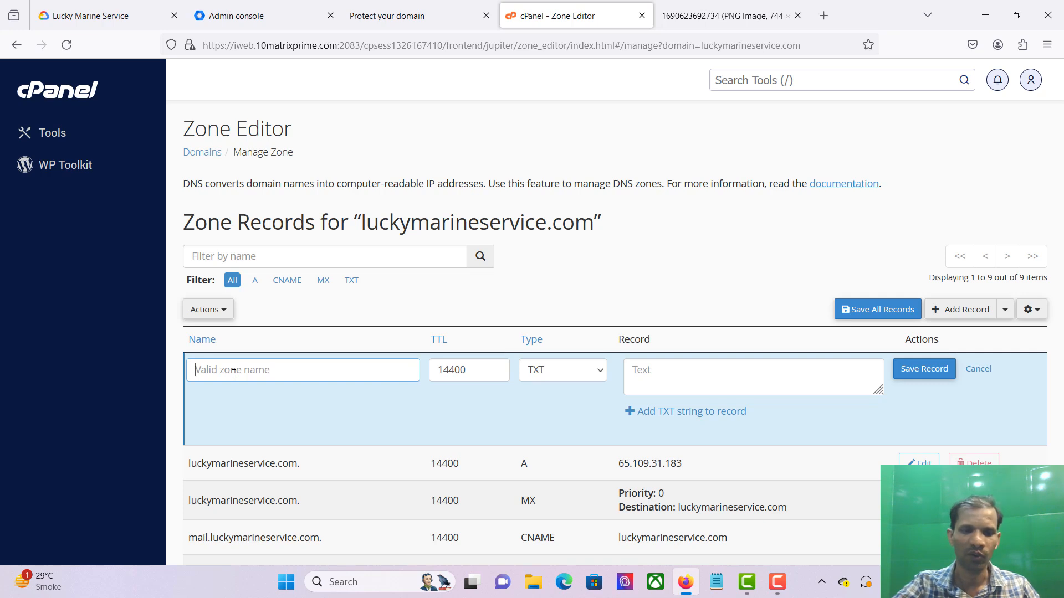
{"action": "left_click", "coordinate": [663, 367]}
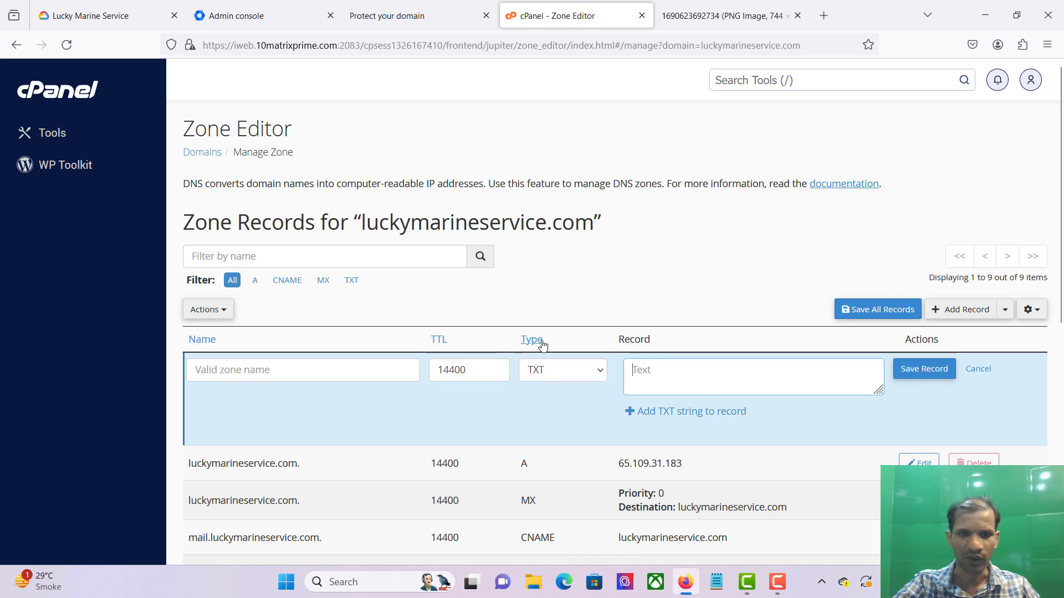
{"action": "left_click", "coordinate": [573, 375]}
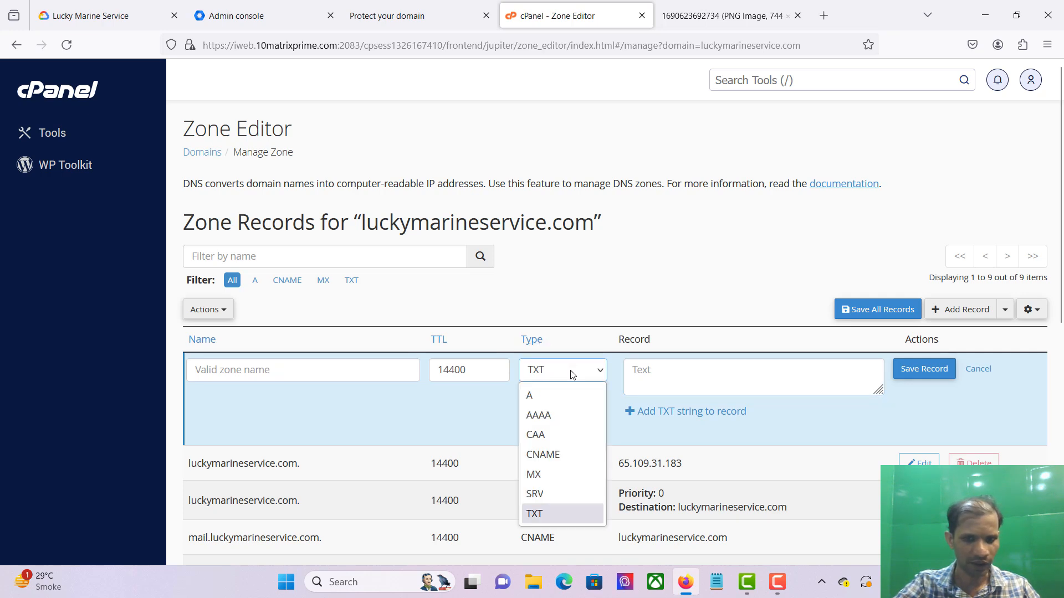
{"action": "left_click", "coordinate": [572, 375]}
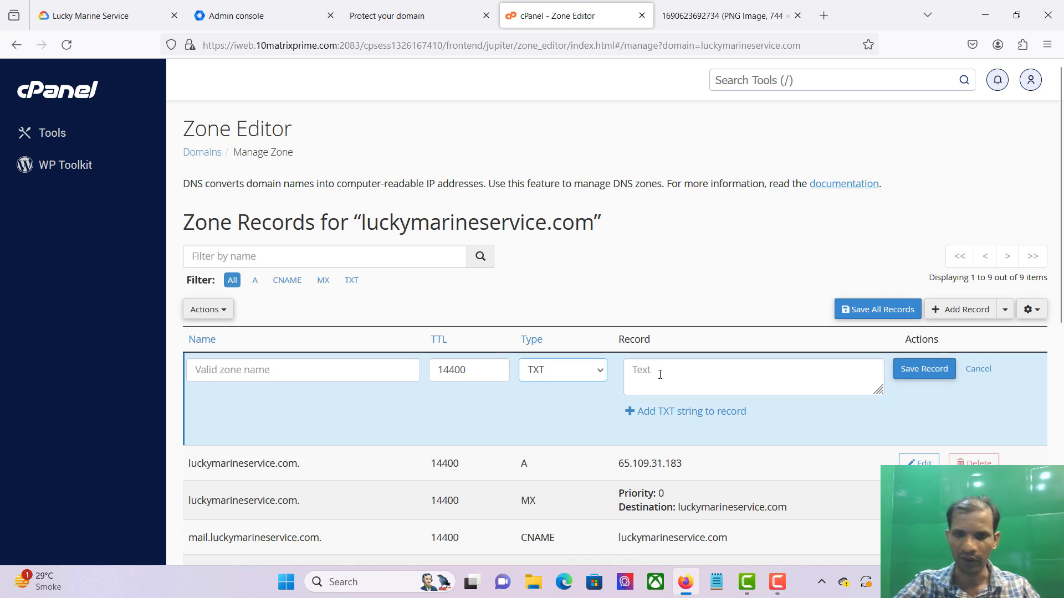
{"action": "left_click", "coordinate": [660, 374]}
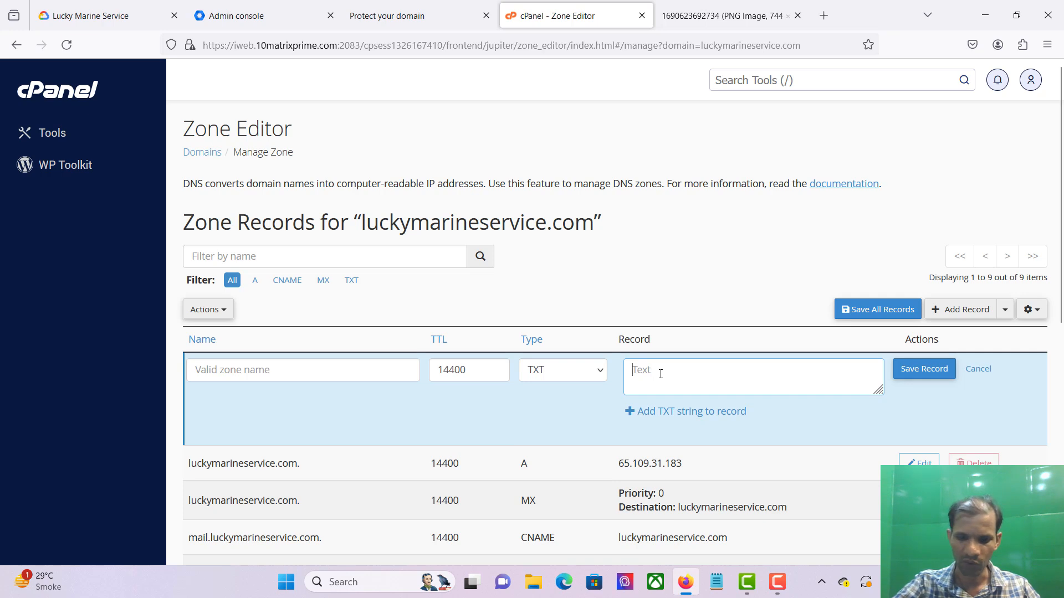
{"action": "right_click", "coordinate": [660, 373]}
{"action": "left_click", "coordinate": [699, 222]}
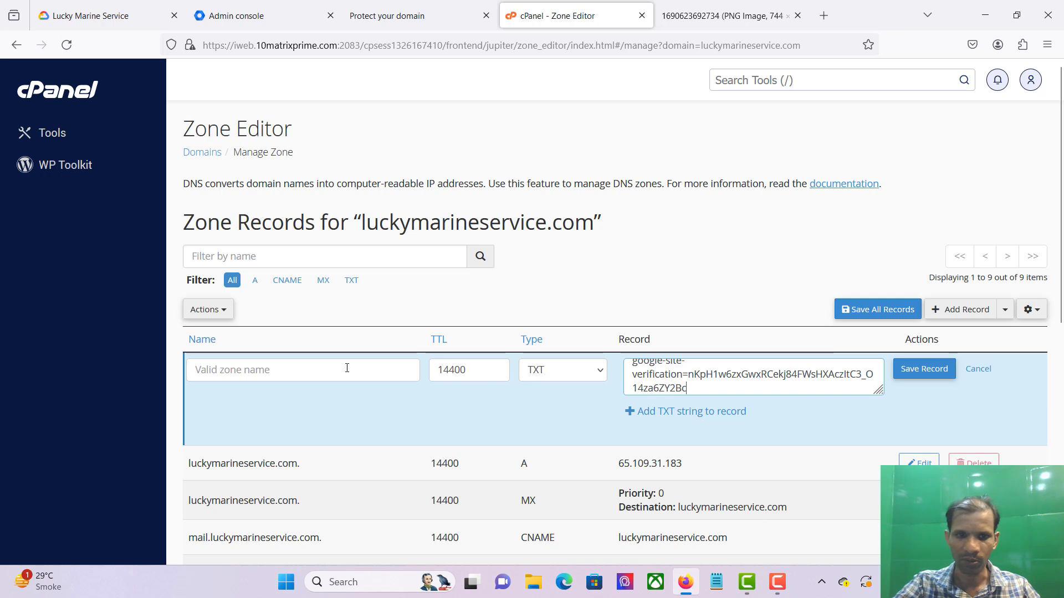
Step: Name the TXT record 'luckymarineservice' and save it
{"action": "left_click", "coordinate": [261, 369]}
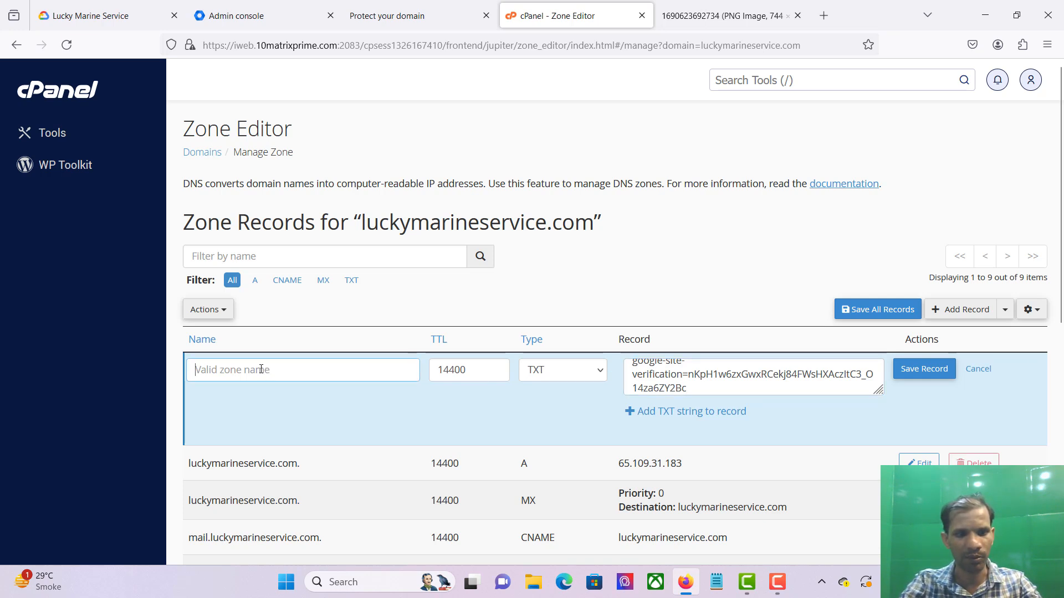
{"action": "type", "text": "lucky"}
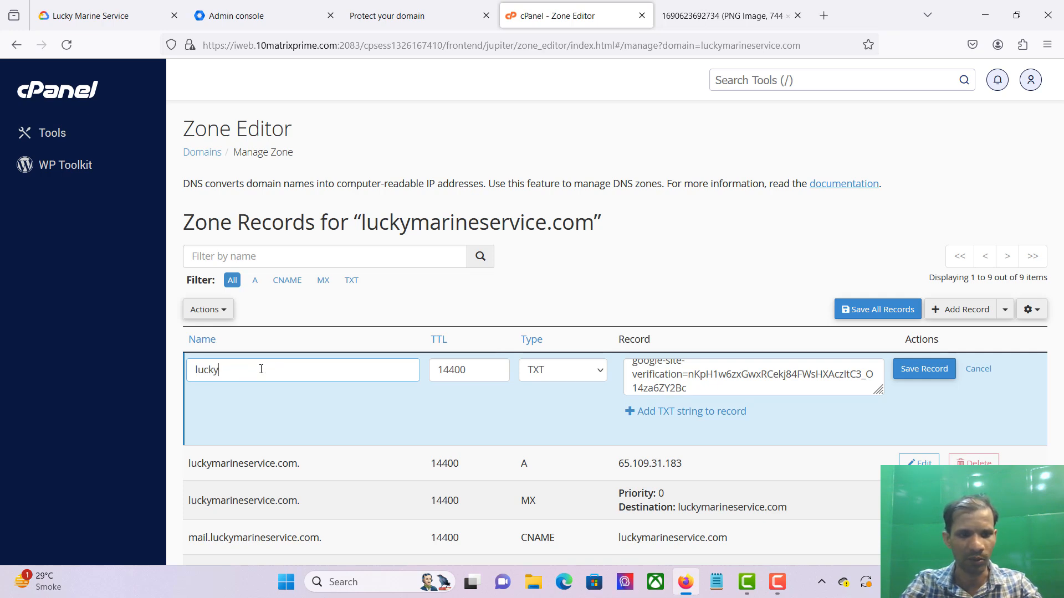
{"action": "type", "text": "mari"}
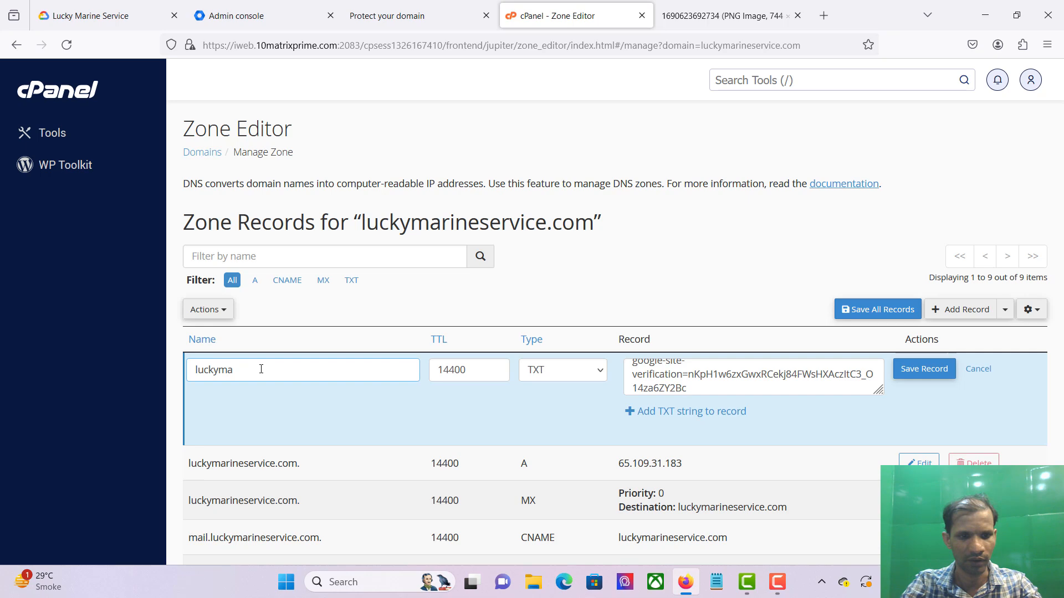
{"action": "type", "text": "neservice"}
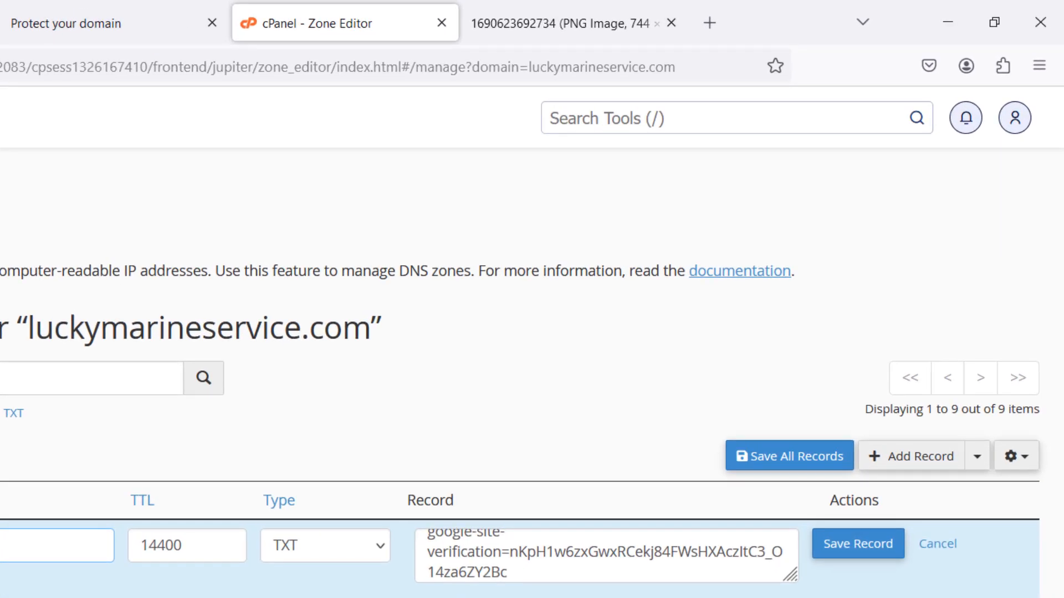
{"action": "left_click", "coordinate": [879, 557]}
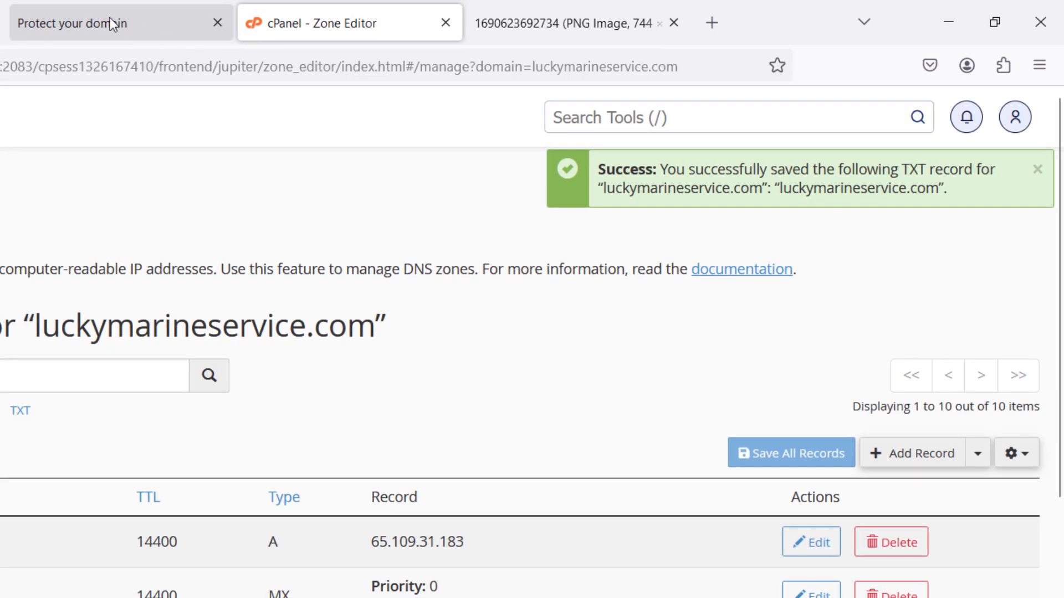
{"action": "left_click", "coordinate": [108, 23]}
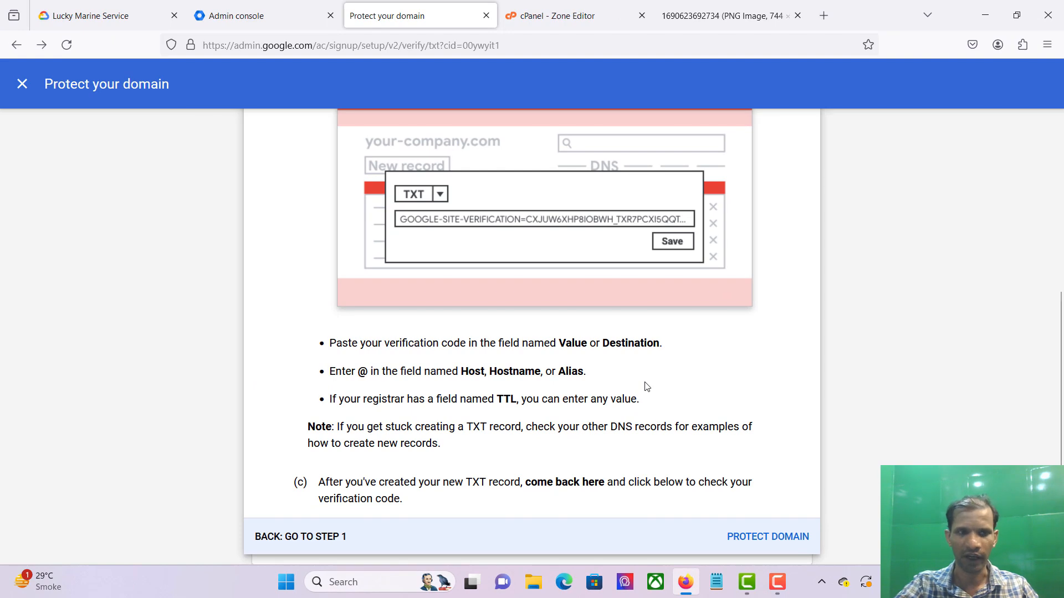
Step: Have Google check the TXT record and continue past the domain-protected confirmation
{"action": "left_click", "coordinate": [759, 537]}
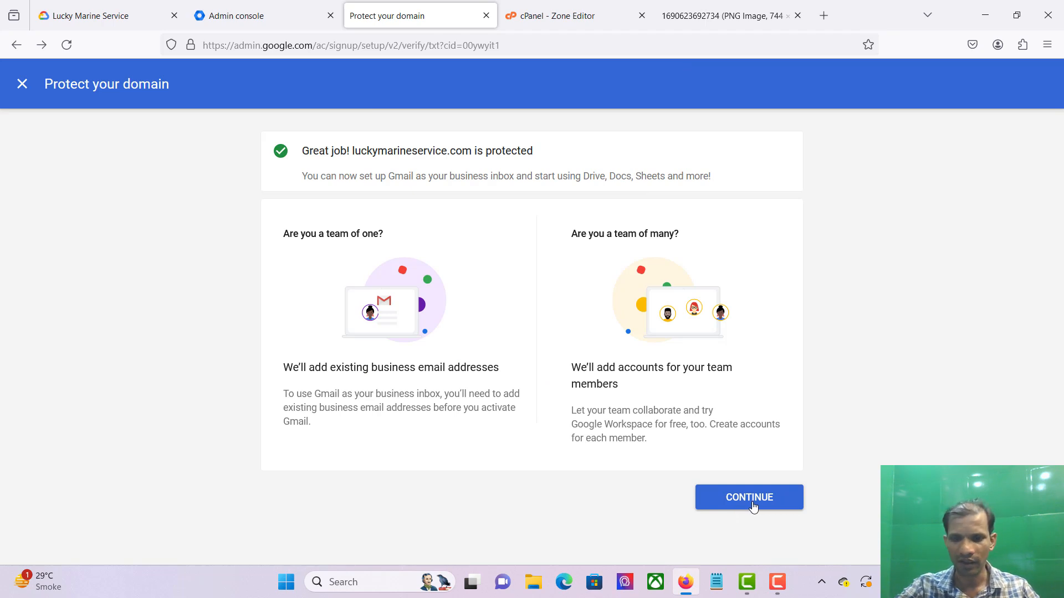
{"action": "left_click", "coordinate": [753, 507]}
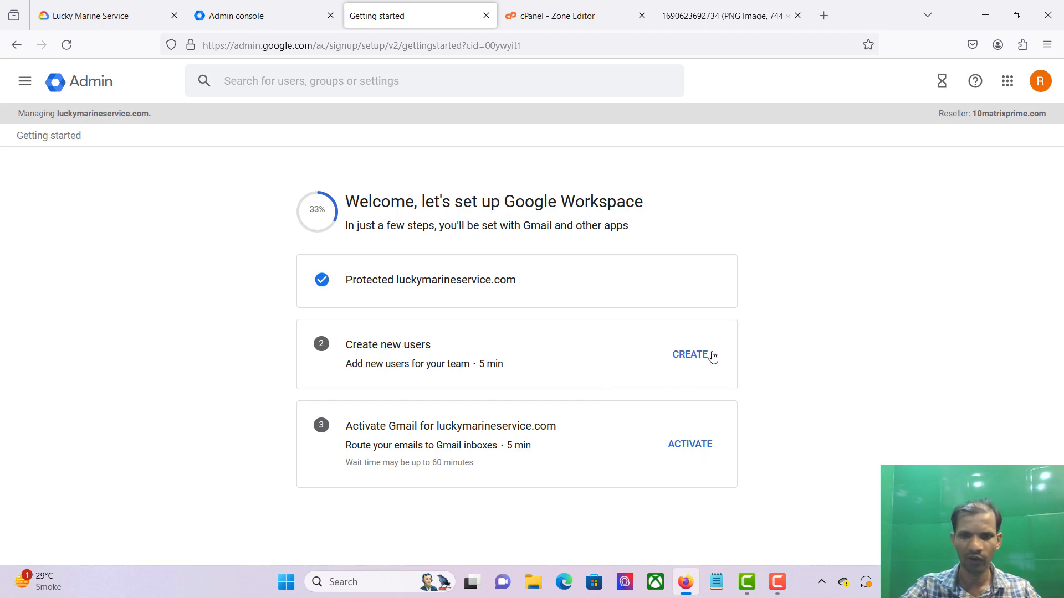
Step: Begin Gmail activation through step 2 and copy the MX value SMTP.GOOGLE.COM
{"action": "left_click", "coordinate": [680, 447]}
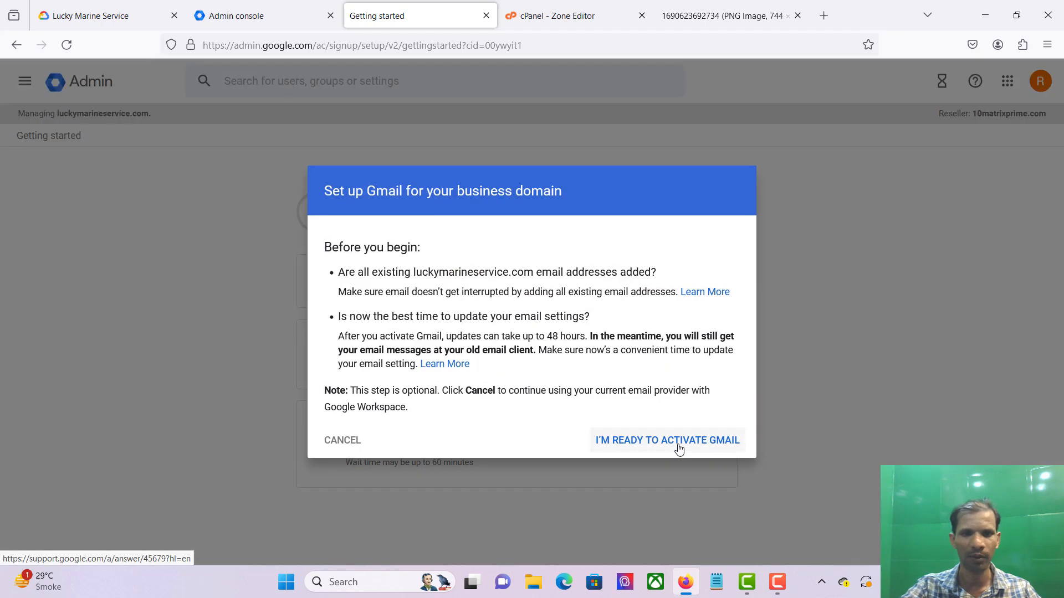
{"action": "left_click", "coordinate": [647, 442]}
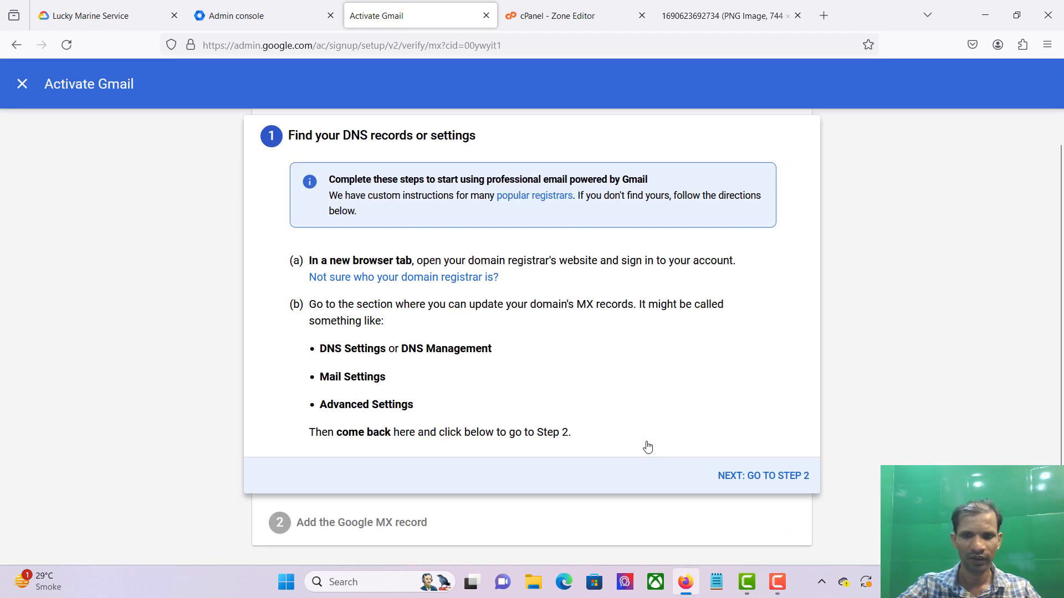
{"action": "left_click", "coordinate": [770, 478]}
{"action": "left_click", "coordinate": [482, 410]}
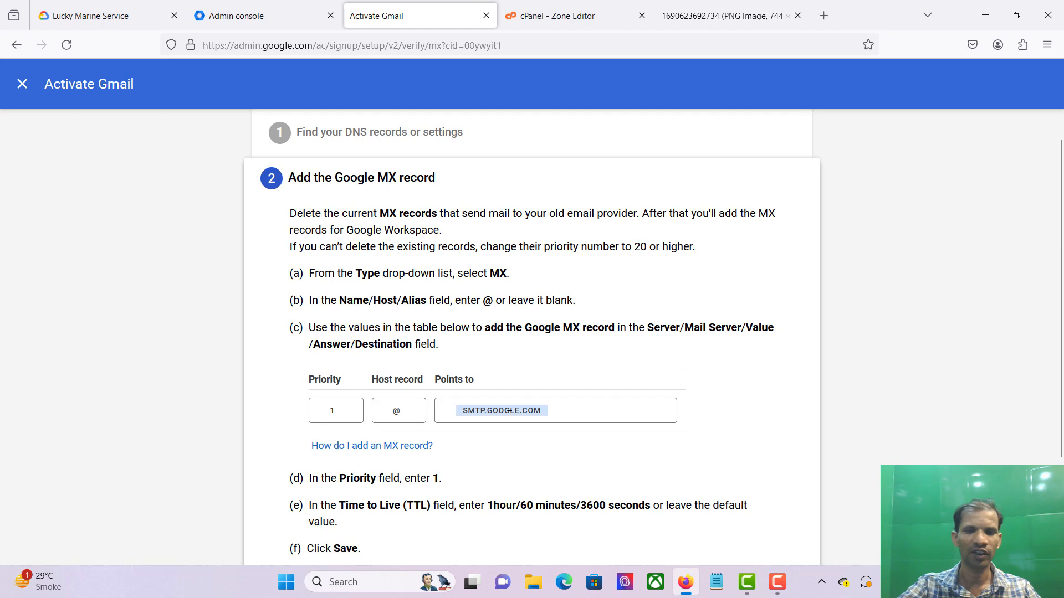
{"action": "key", "text": "ctrl+c"}
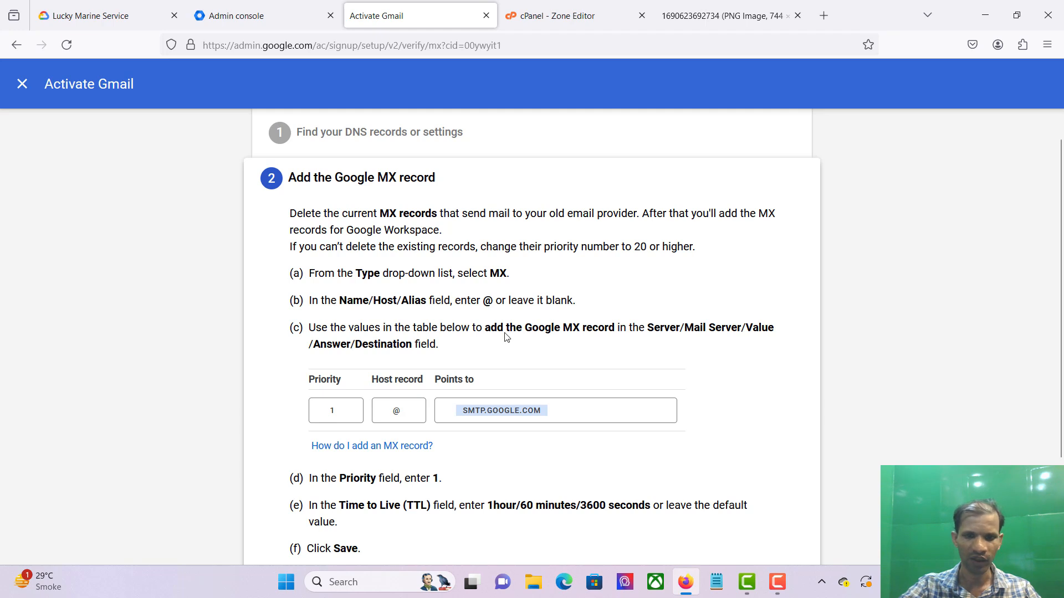
{"action": "left_click", "coordinate": [546, 22]}
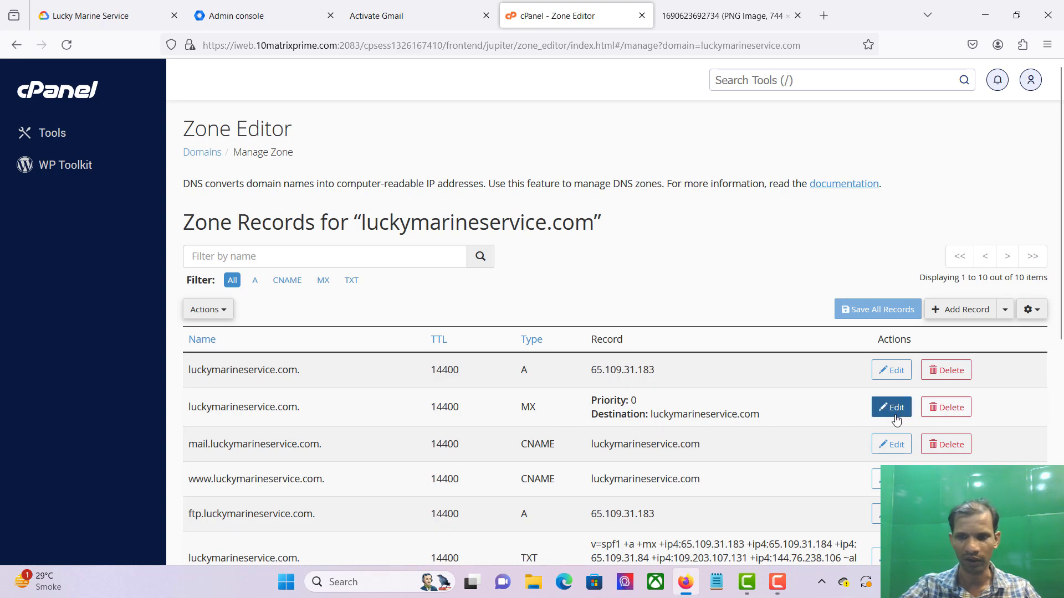
Step: Add a new MX record with priority 1 and destination SMTP.GOOGLE.COM
{"action": "left_click", "coordinate": [1005, 310]}
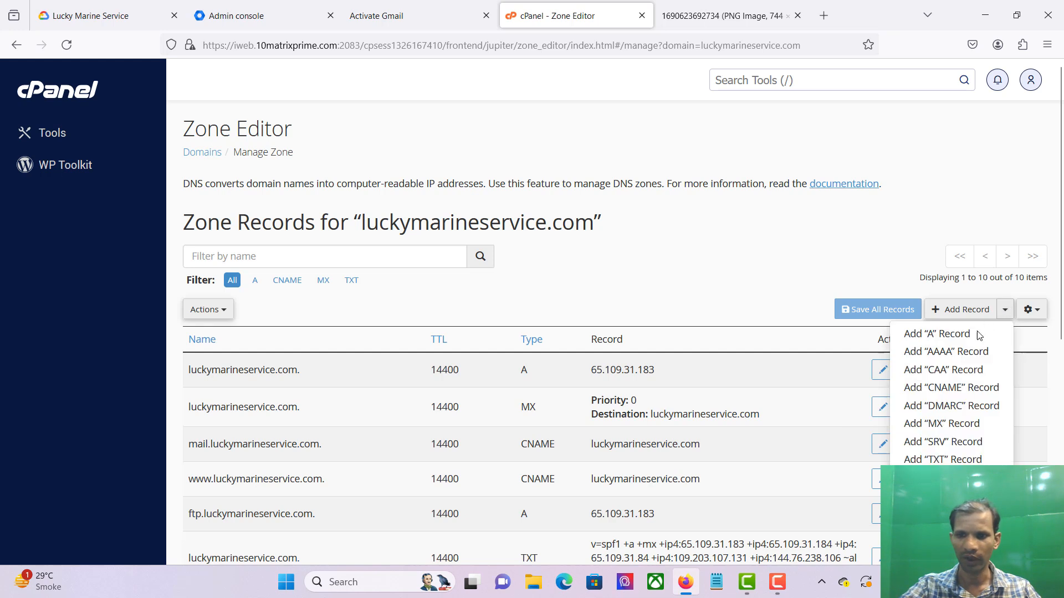
{"action": "left_click", "coordinate": [941, 423]}
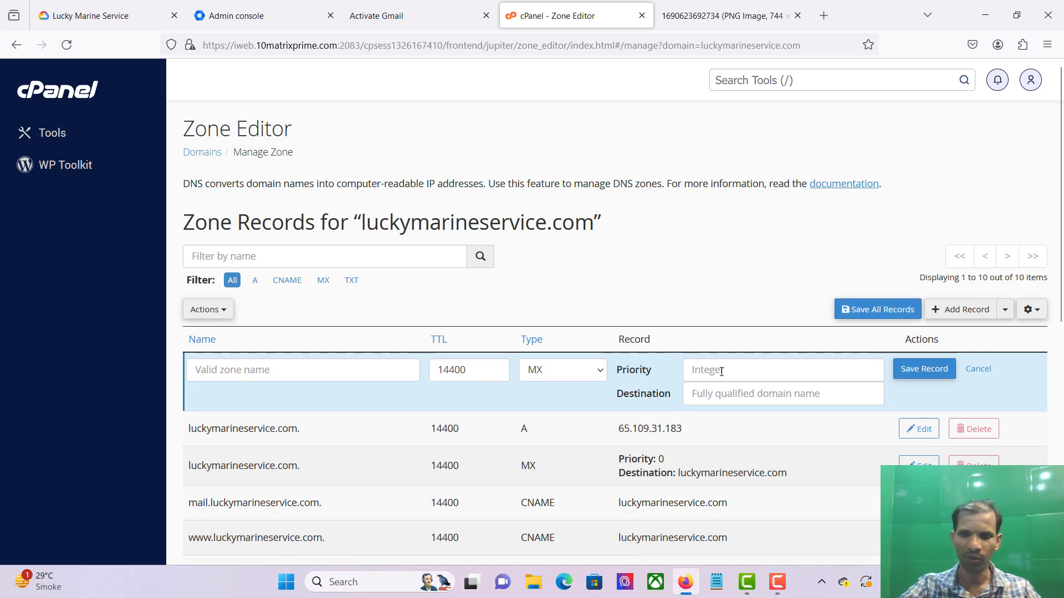
{"action": "left_click", "coordinate": [722, 371]}
{"action": "type", "text": "1"}
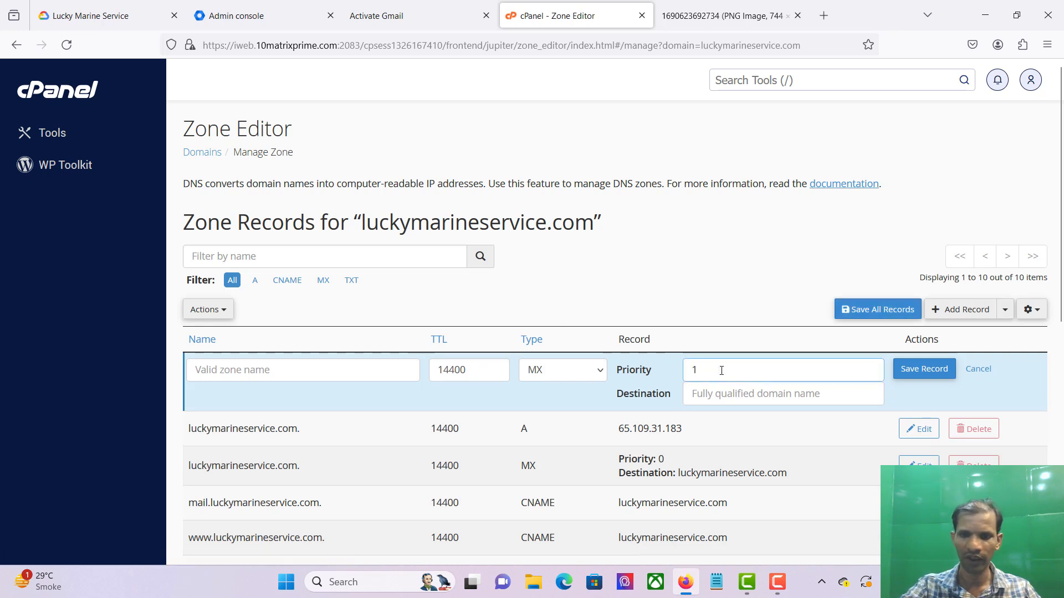
{"action": "left_click", "coordinate": [723, 395]}
{"action": "key", "text": "ctrl+v"}
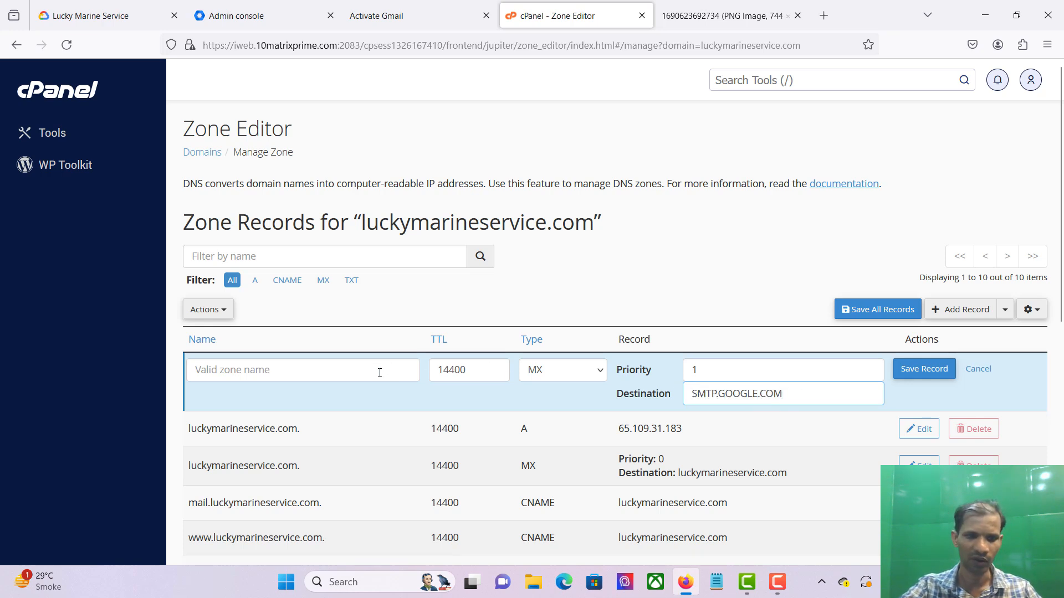
Step: Name the MX record luckymarineservice.com without the trailing dot and save it
{"action": "triple_click", "coordinate": [224, 427]}
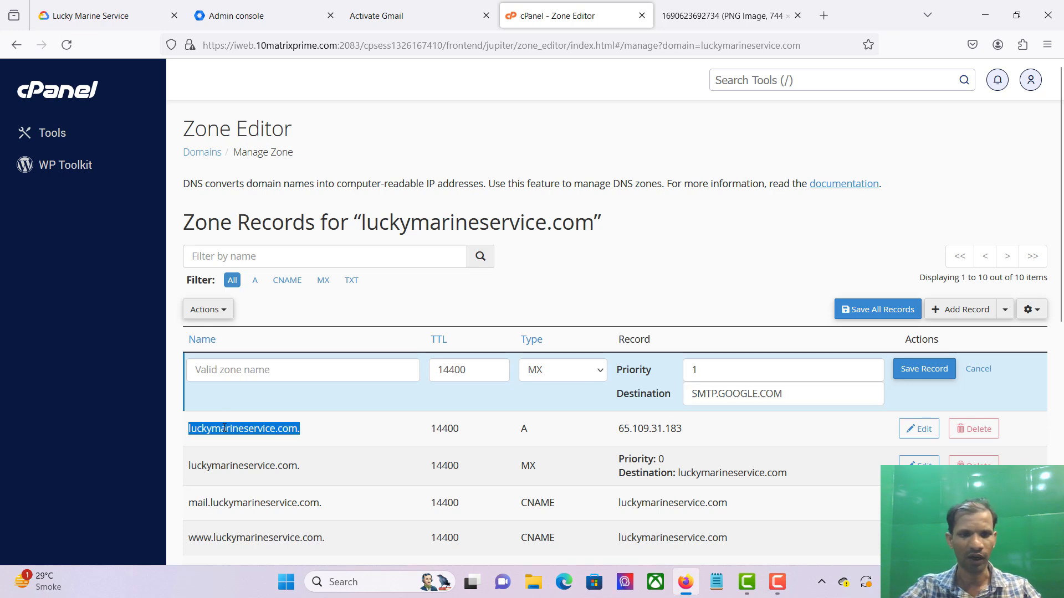
{"action": "left_click", "coordinate": [260, 369]}
{"action": "key", "text": "ctrl+v"}
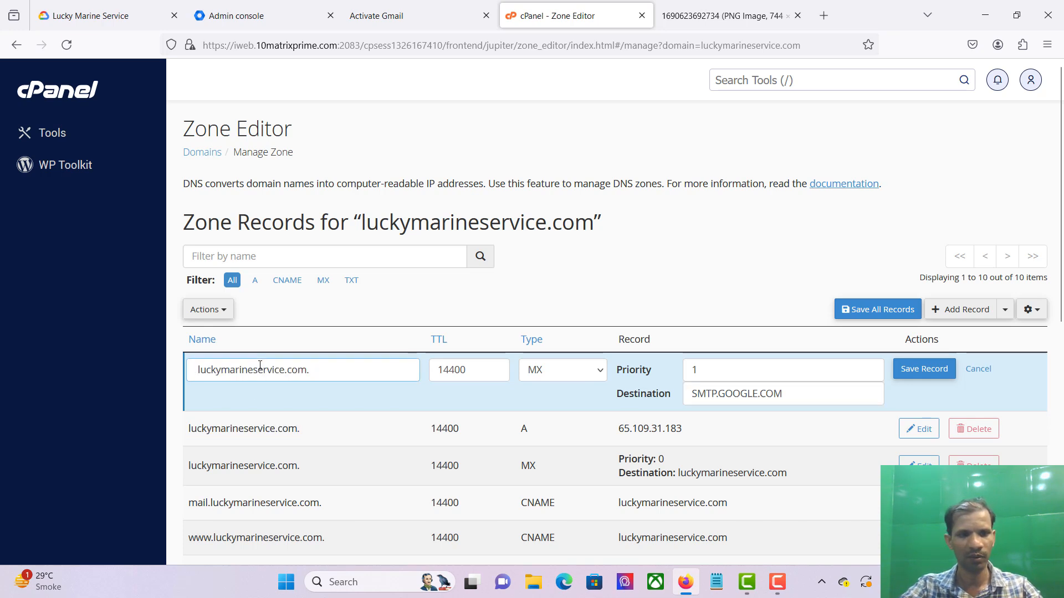
{"action": "key", "text": "BackSpace"}
{"action": "key", "text": "BackSpace"}
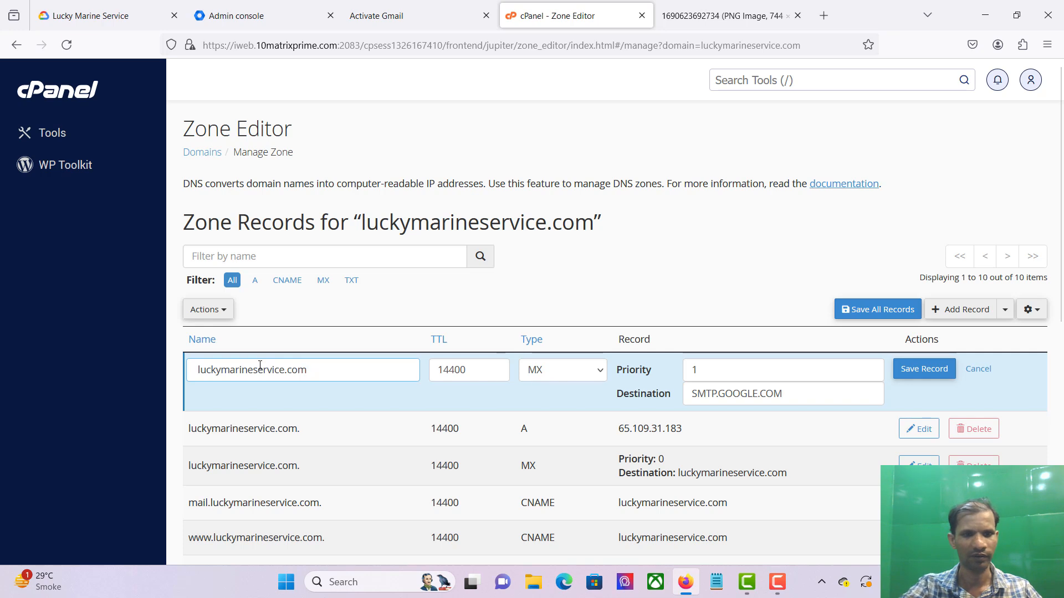
{"action": "left_click", "coordinate": [926, 375]}
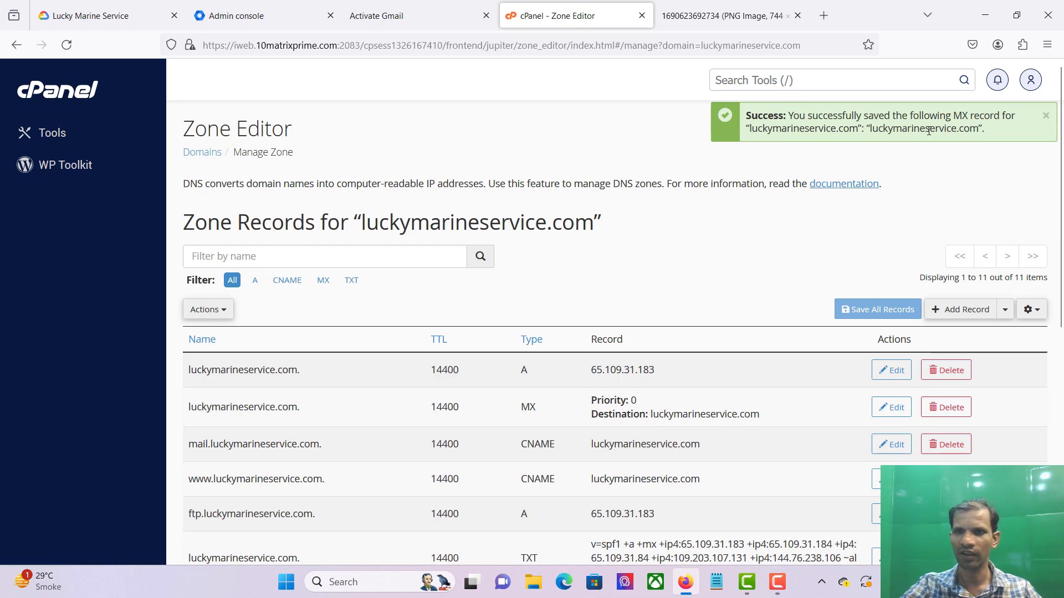
{"action": "left_click", "coordinate": [390, 16]}
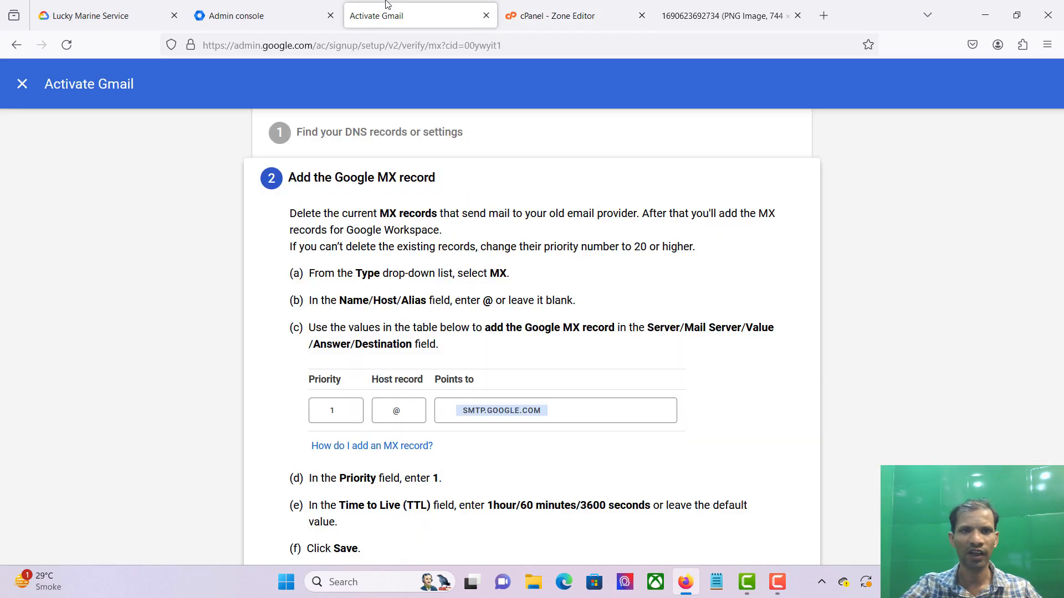
Step: Run Google's MX check, then delete the old priority-0 MX record in cPanel
{"action": "scroll", "coordinate": [573, 278], "scroll_direction": "down", "scroll_amount": 2}
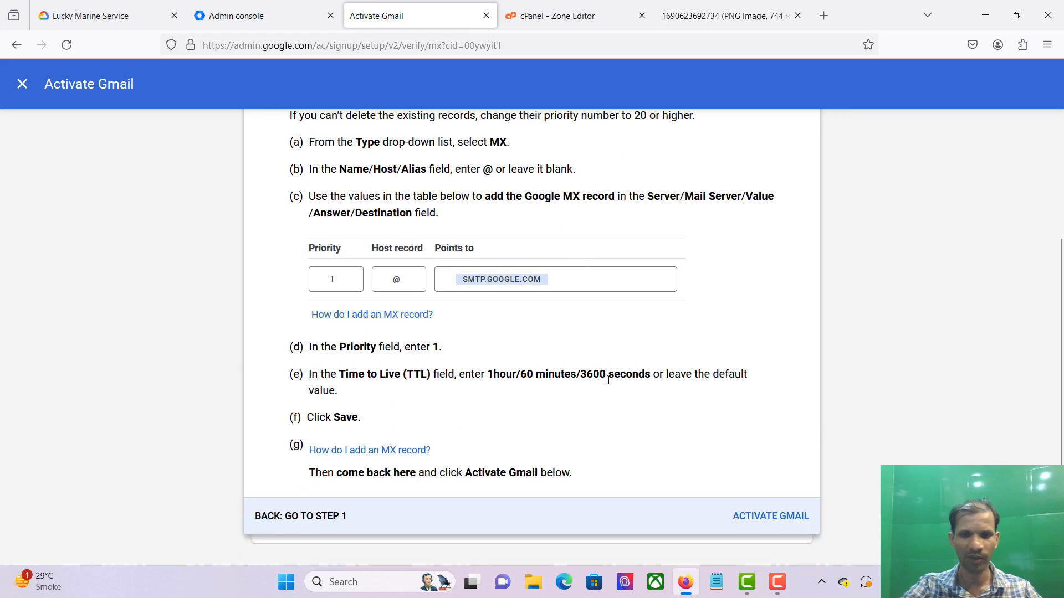
{"action": "left_click", "coordinate": [754, 515]}
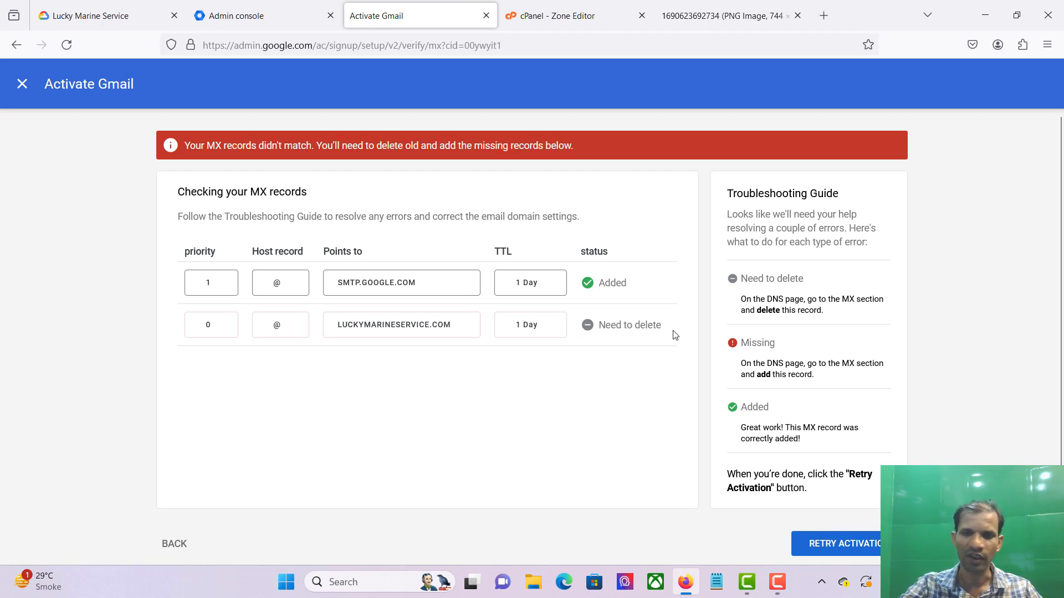
{"action": "key", "text": "ctrl+Tab"}
{"action": "scroll", "coordinate": [684, 257], "scroll_direction": "down", "scroll_amount": 1}
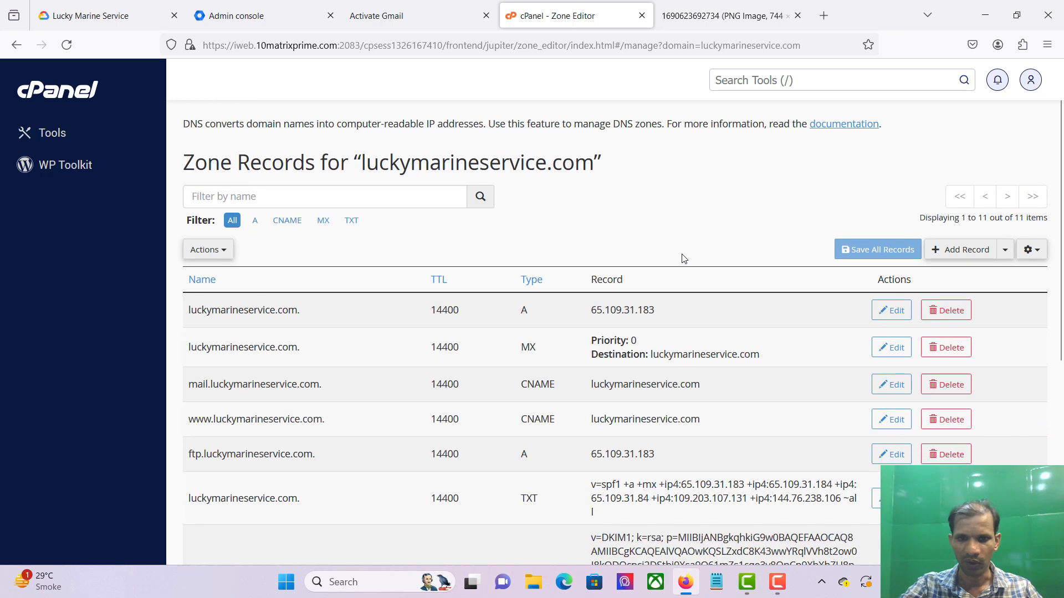
{"action": "left_click", "coordinate": [933, 354]}
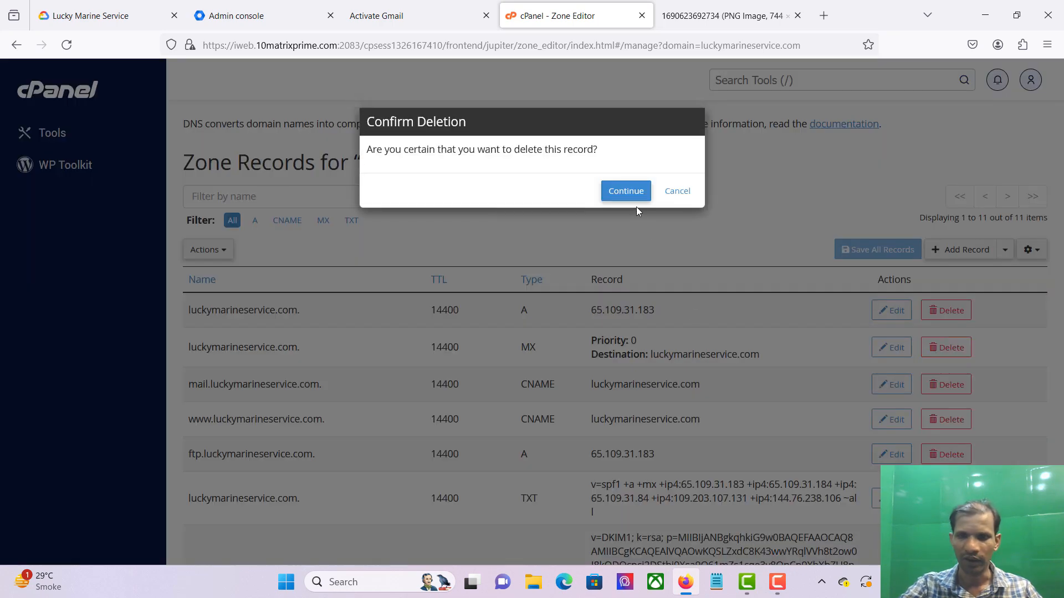
{"action": "left_click", "coordinate": [634, 191]}
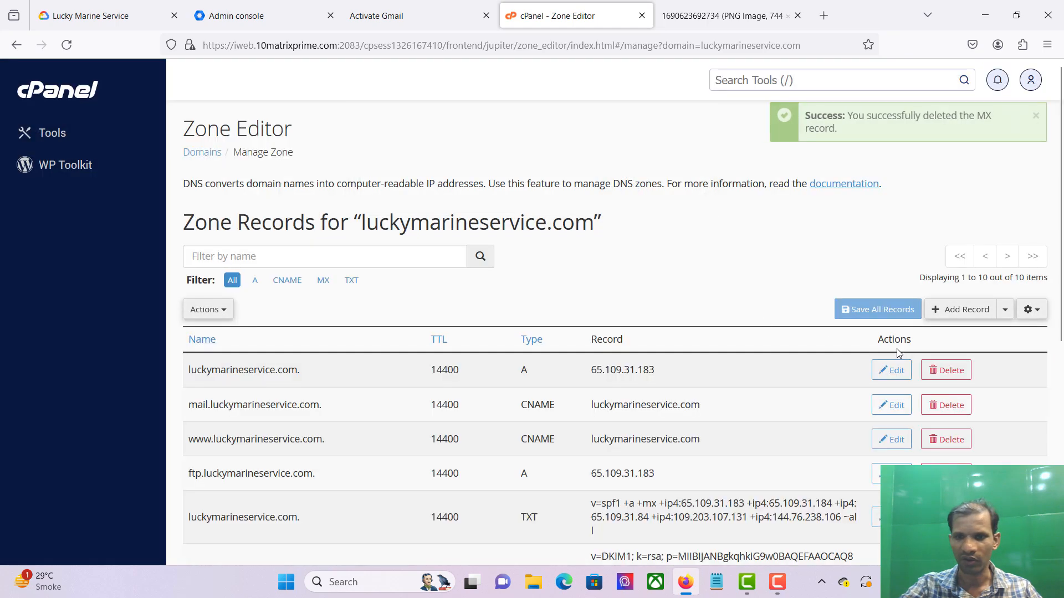
{"action": "left_click", "coordinate": [438, 22]}
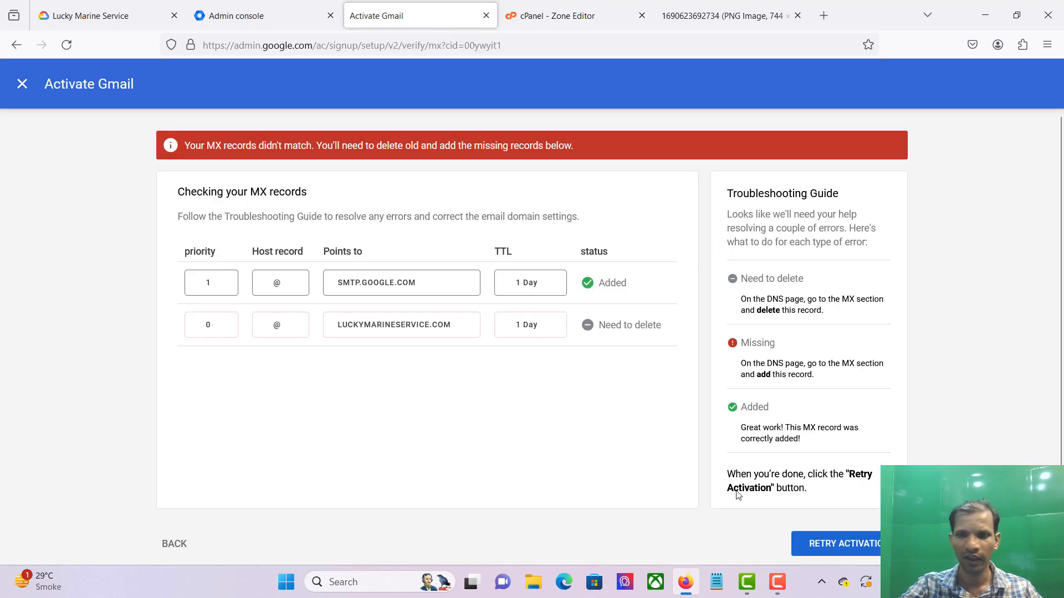
Step: Retry the MX check until 'MX records are updated' appears, then finish Gmail activation
{"action": "left_click", "coordinate": [853, 549]}
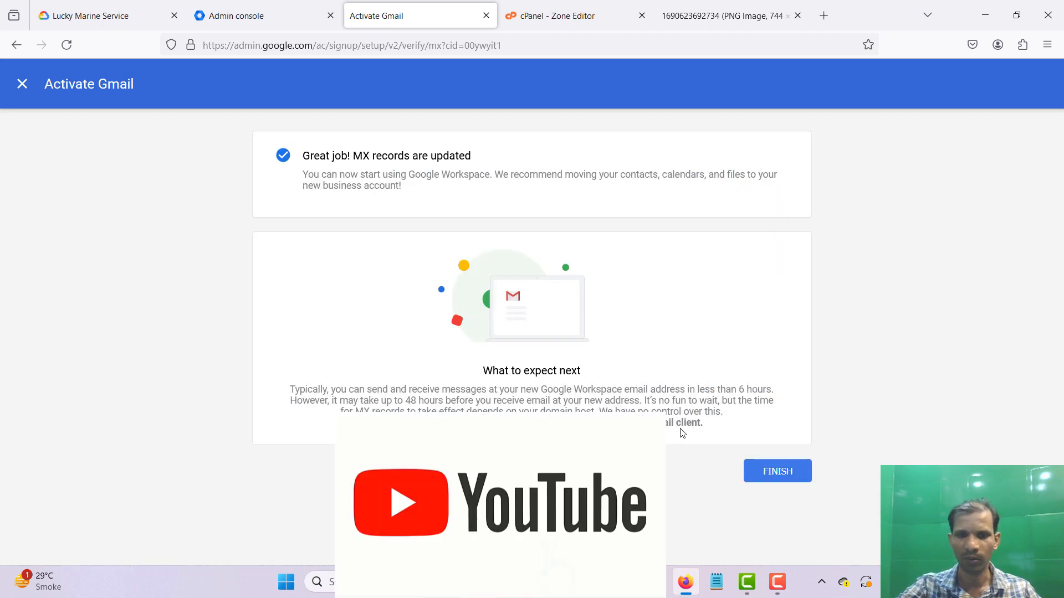
{"action": "left_click", "coordinate": [775, 472]}
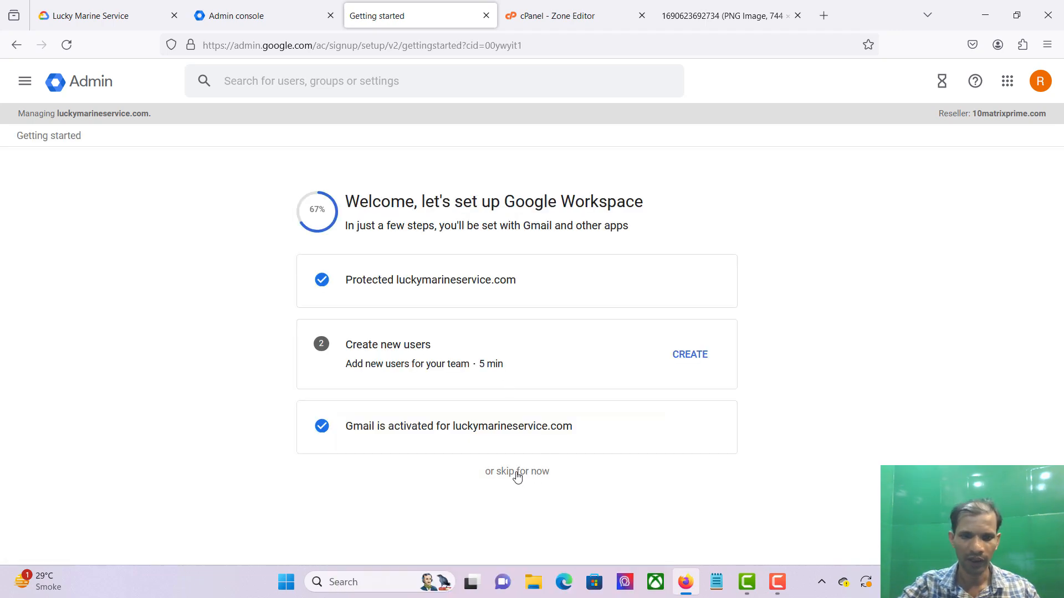
Step: Skip the remaining Getting started setup steps and go back to the Admin console home tab
{"action": "left_click", "coordinate": [517, 473]}
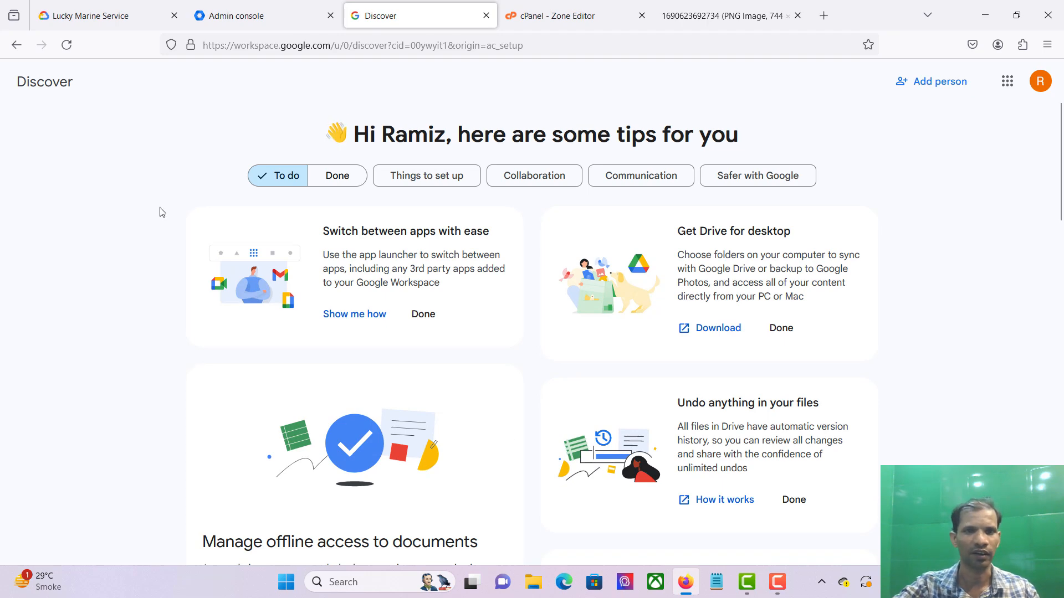
{"action": "left_click", "coordinate": [239, 13]}
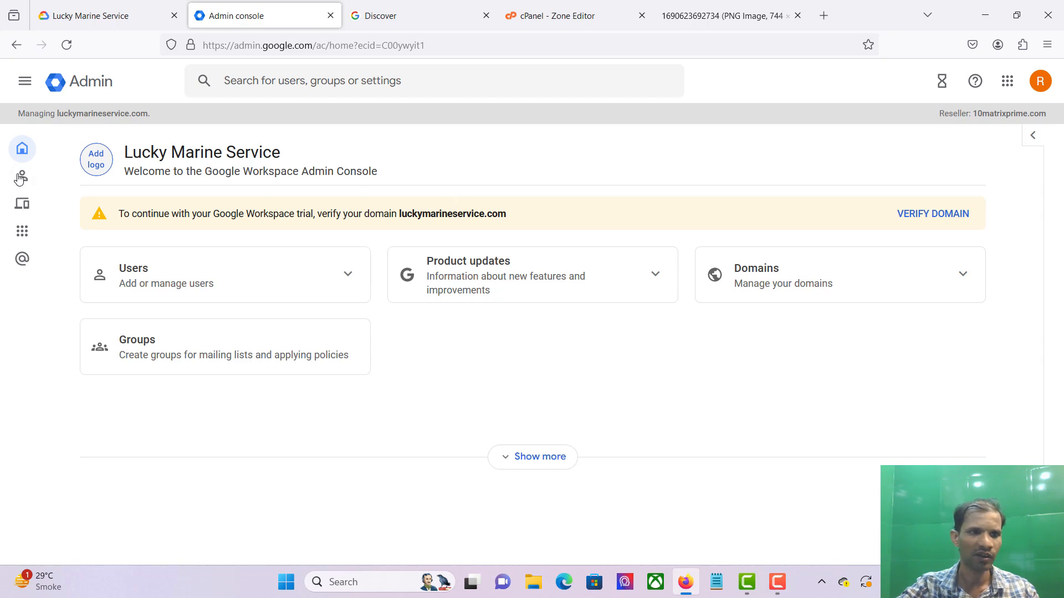
Step: Go to Account > Show more > Data migration and begin setting up a new migration
{"action": "mouse_move", "coordinate": [18, 179]}
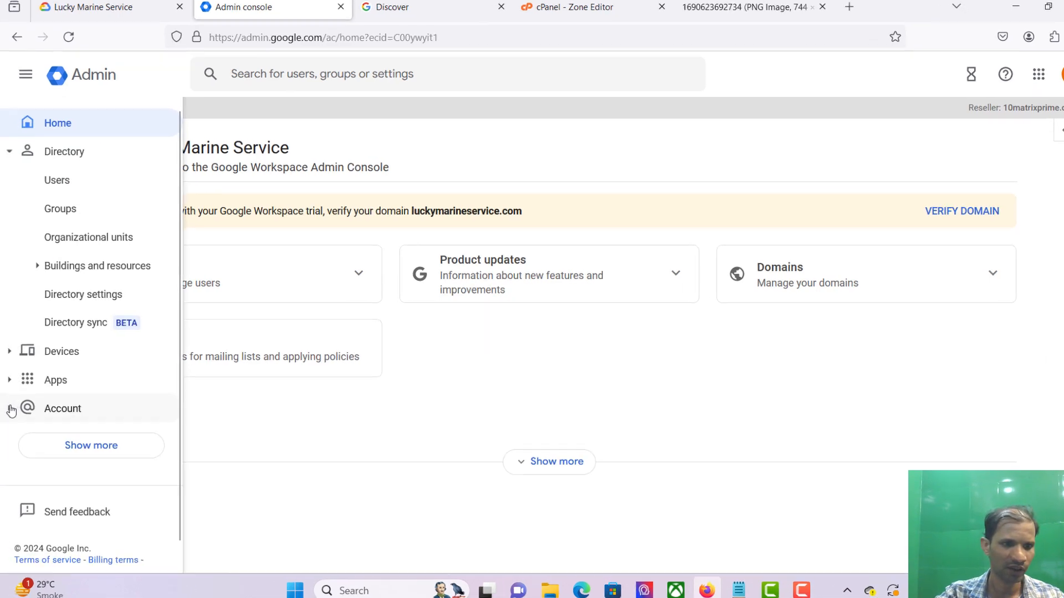
{"action": "left_click", "coordinate": [11, 409]}
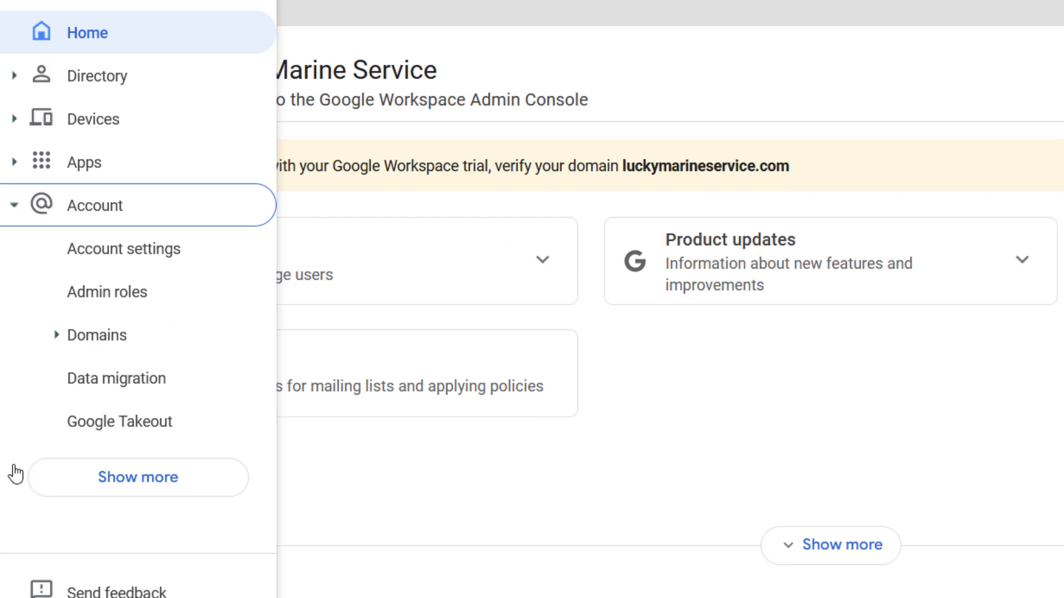
{"action": "left_click", "coordinate": [117, 478]}
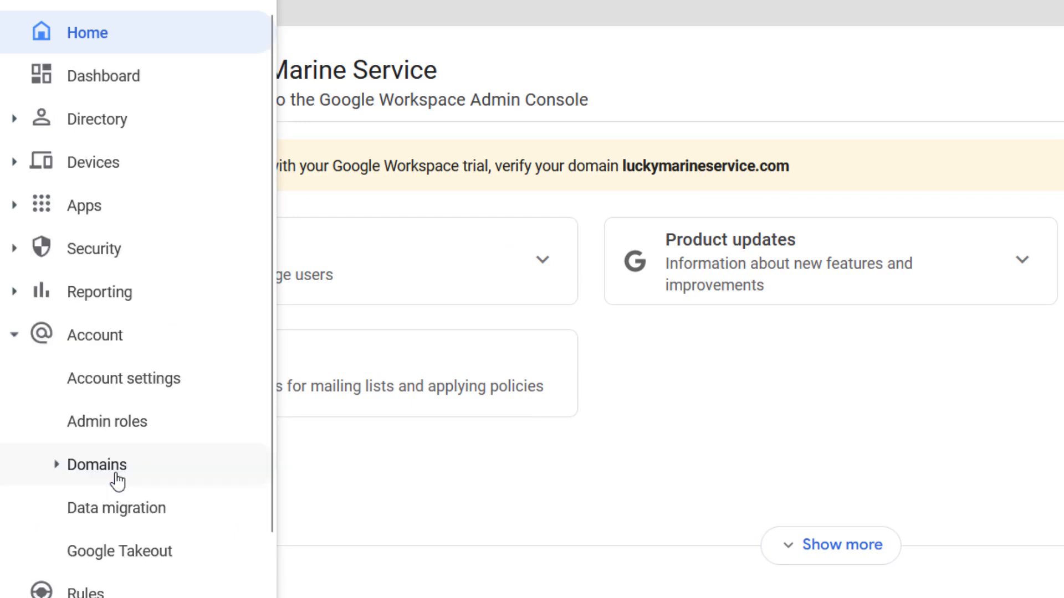
{"action": "left_click", "coordinate": [125, 517]}
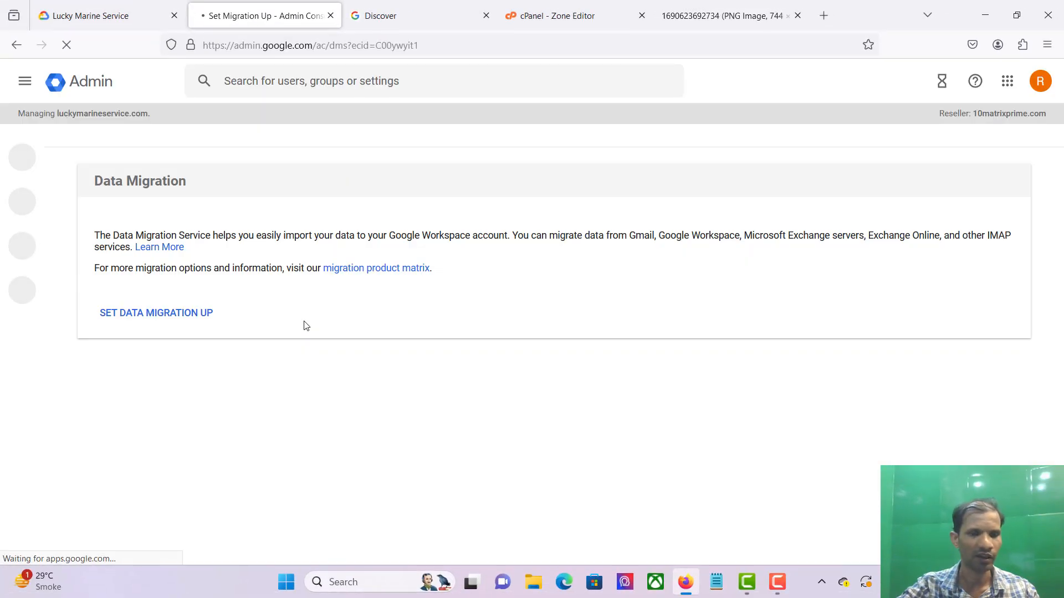
{"action": "left_click", "coordinate": [170, 315]}
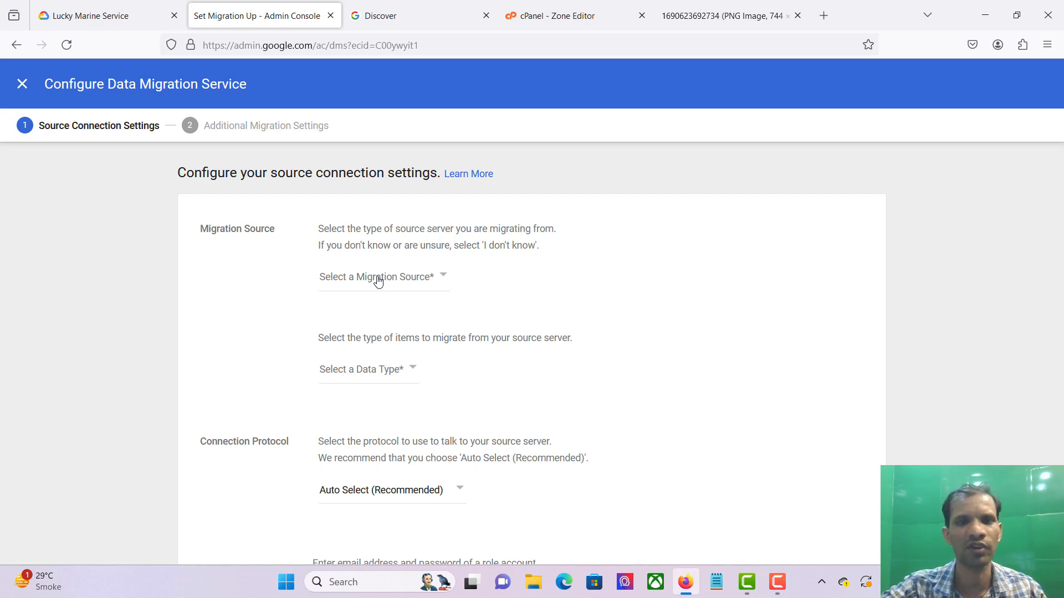
Step: Choose Other IMAP Server as the migration source, Email as the data type, and IMAP protocol
{"action": "left_click", "coordinate": [429, 282]}
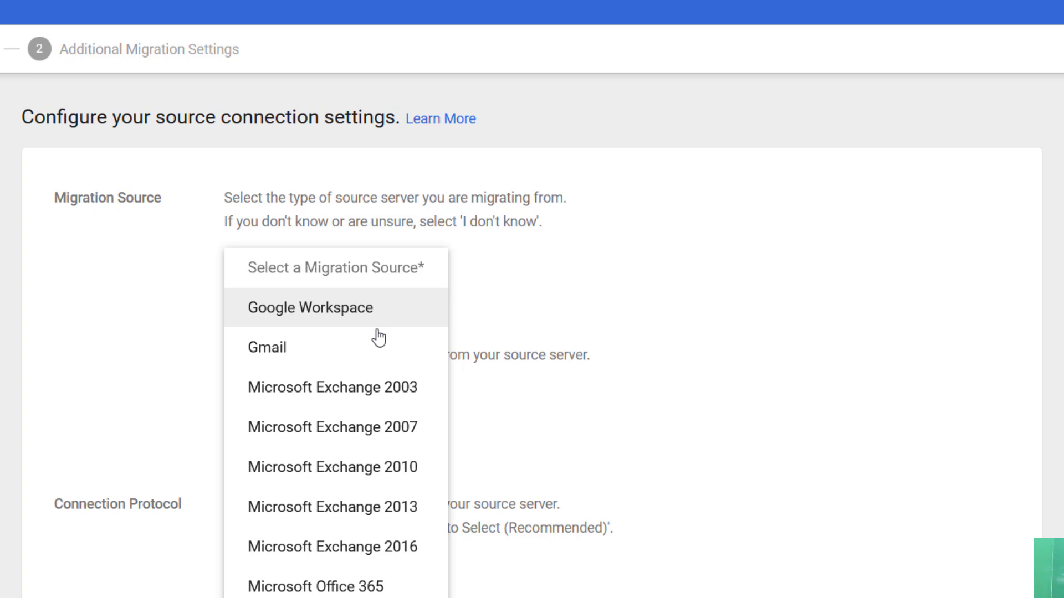
{"action": "scroll", "coordinate": [380, 358], "scroll_direction": "down", "scroll_amount": 1}
{"action": "scroll", "coordinate": [381, 363], "scroll_direction": "down", "scroll_amount": 3}
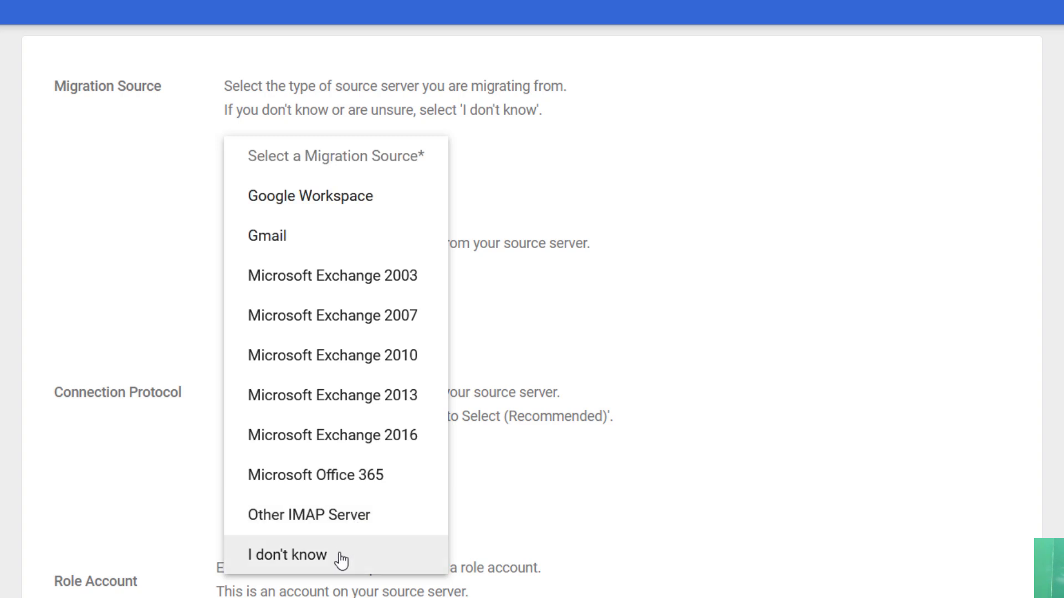
{"action": "left_click", "coordinate": [390, 516]}
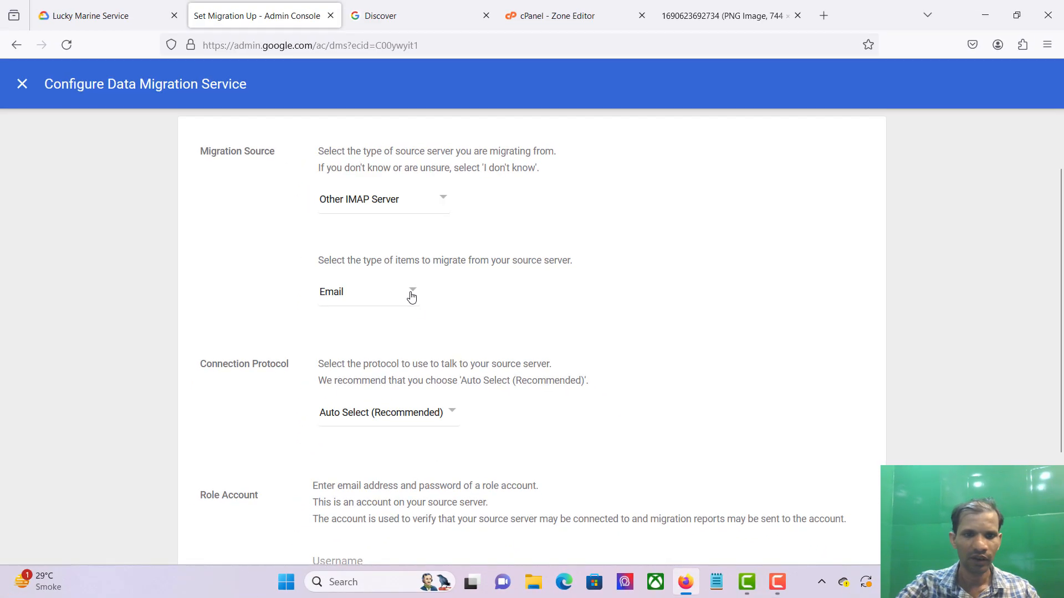
{"action": "left_click", "coordinate": [411, 296]}
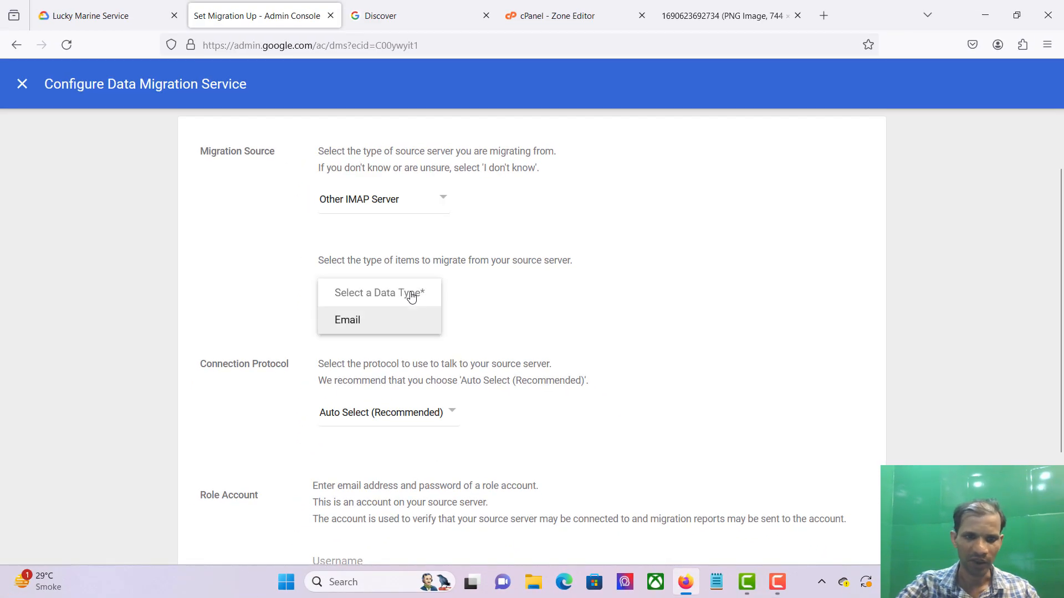
{"action": "left_click", "coordinate": [424, 327]}
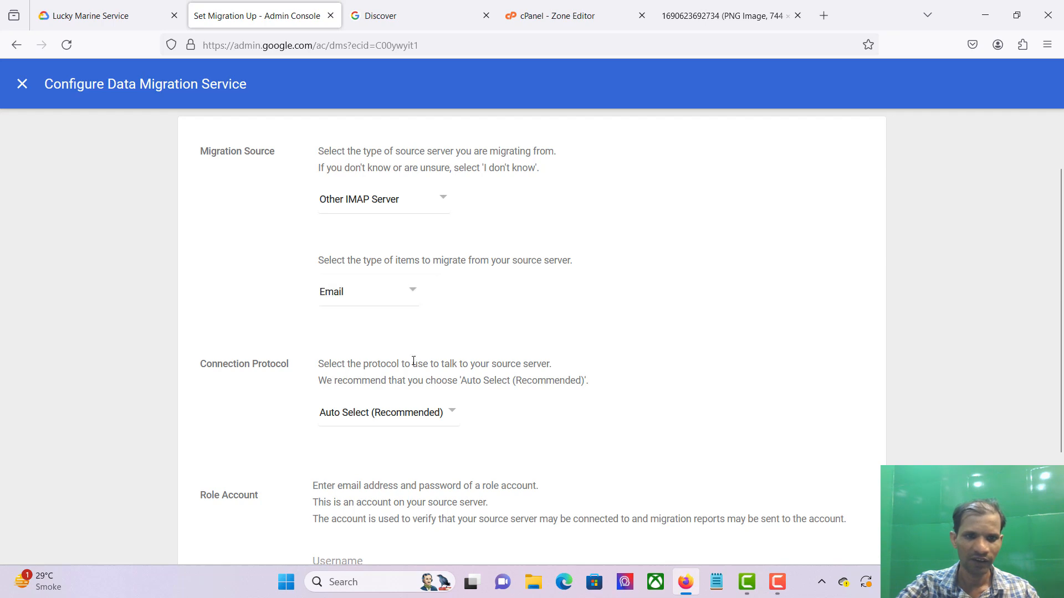
{"action": "scroll", "coordinate": [414, 363], "scroll_direction": "down", "scroll_amount": 2}
{"action": "scroll", "coordinate": [412, 364], "scroll_direction": "down", "scroll_amount": 1}
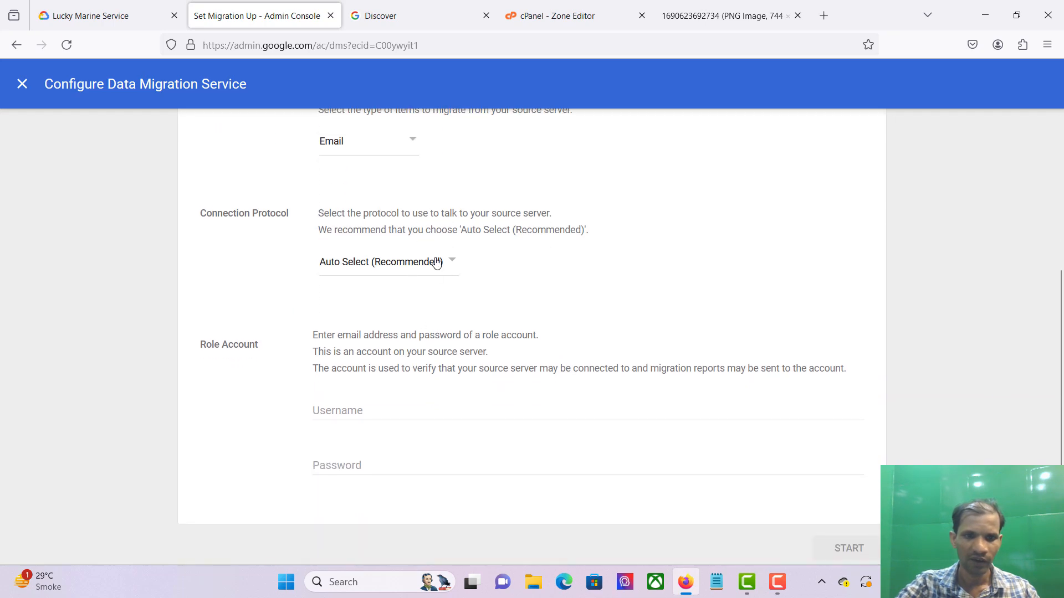
{"action": "left_click", "coordinate": [436, 261]}
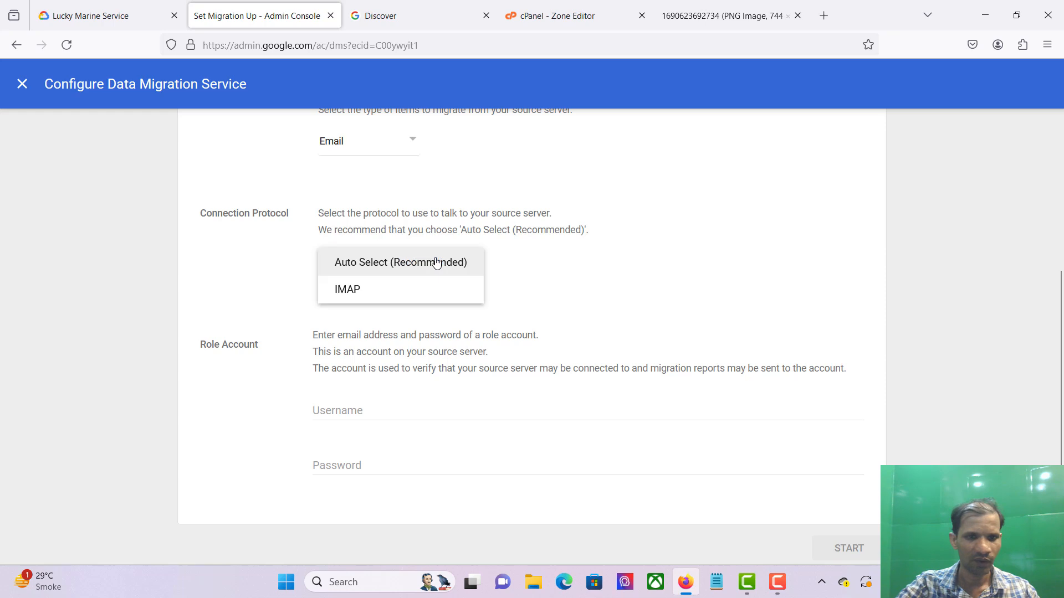
{"action": "left_click", "coordinate": [404, 296]}
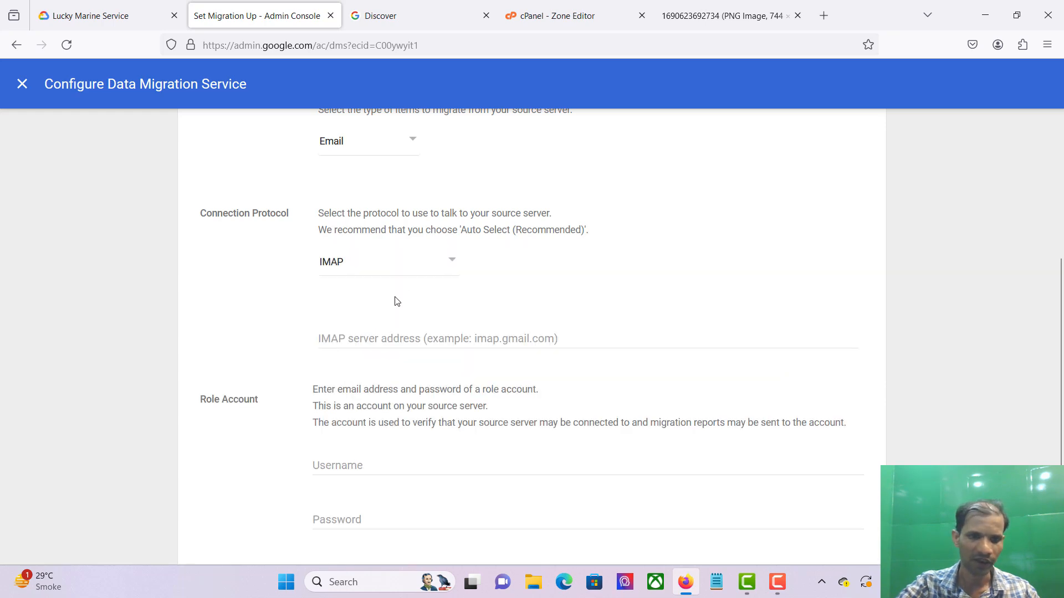
Step: Enter the mail.luckymarineservice.com connection with the role account's username and password, then start
{"action": "left_click", "coordinate": [361, 338]}
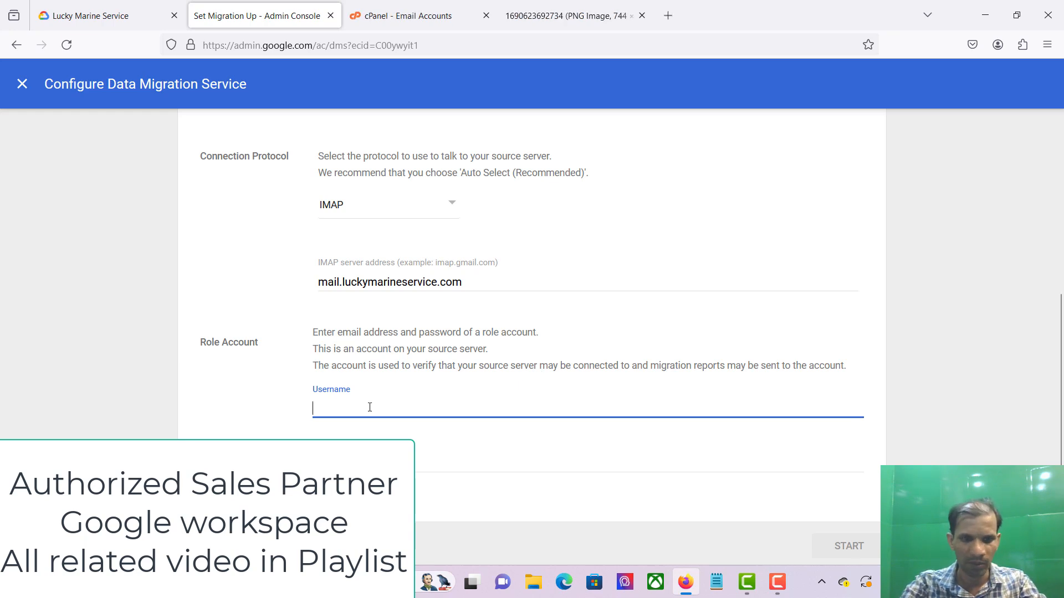
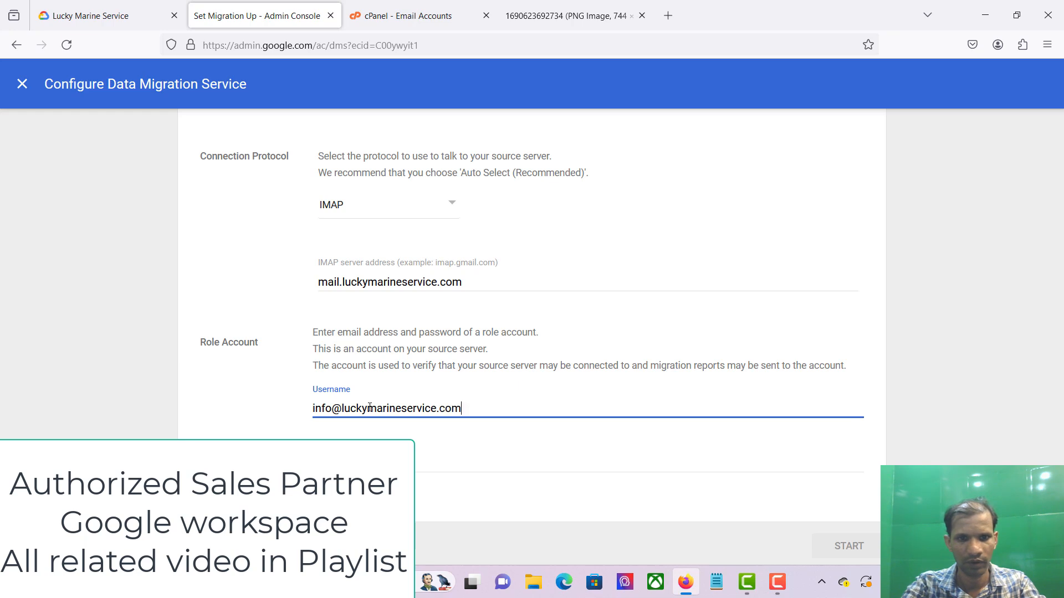
{"action": "key", "text": "Tab"}
{"action": "key", "text": "ctrl+v"}
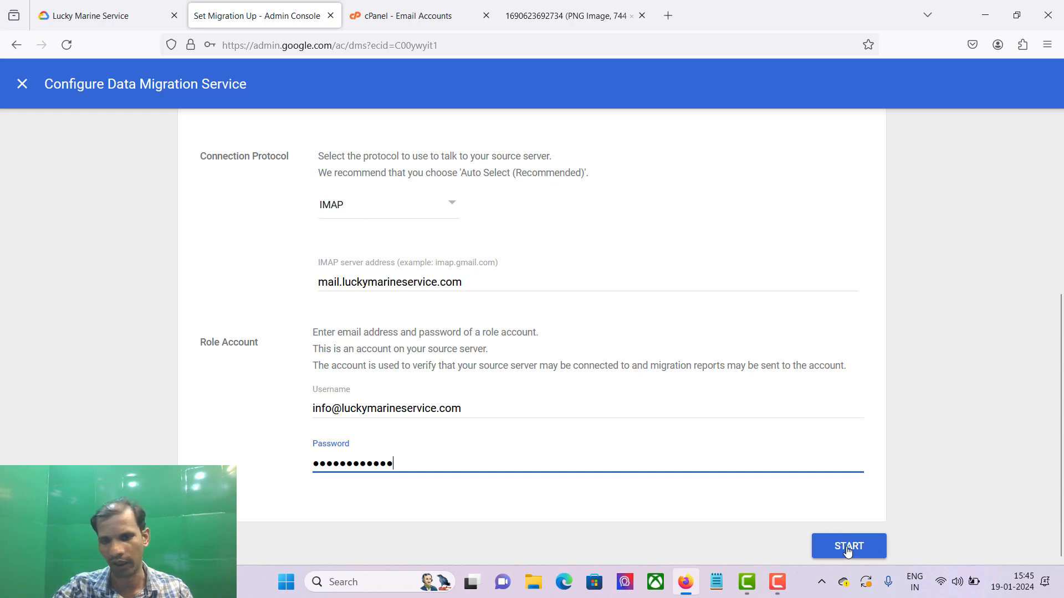
{"action": "left_click", "coordinate": [848, 548]}
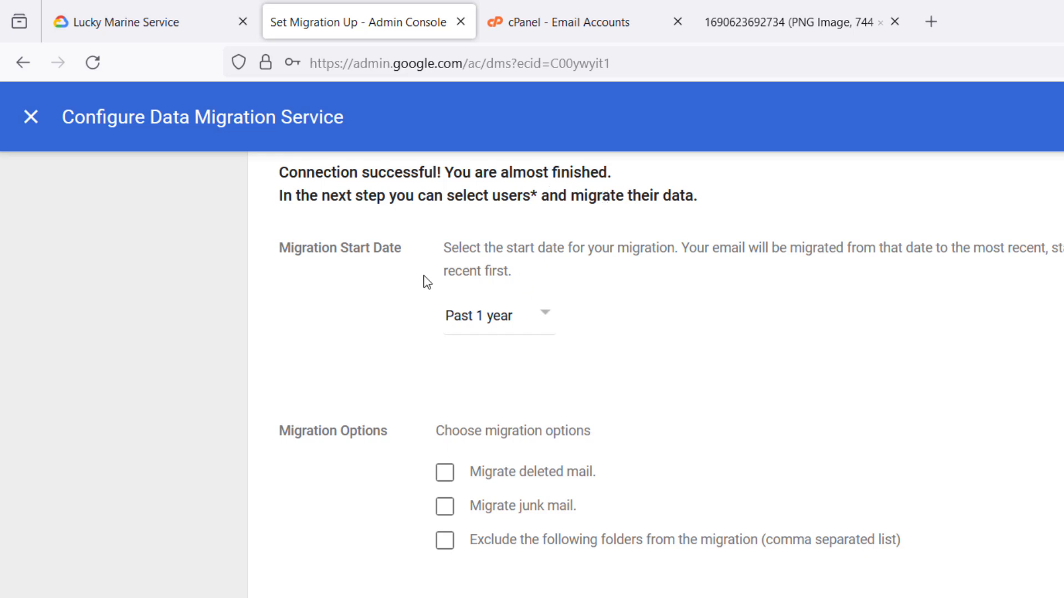
Step: Set the migration start date to Custom Date 2020-01-19 and continue to user selection
{"action": "left_click", "coordinate": [547, 320]}
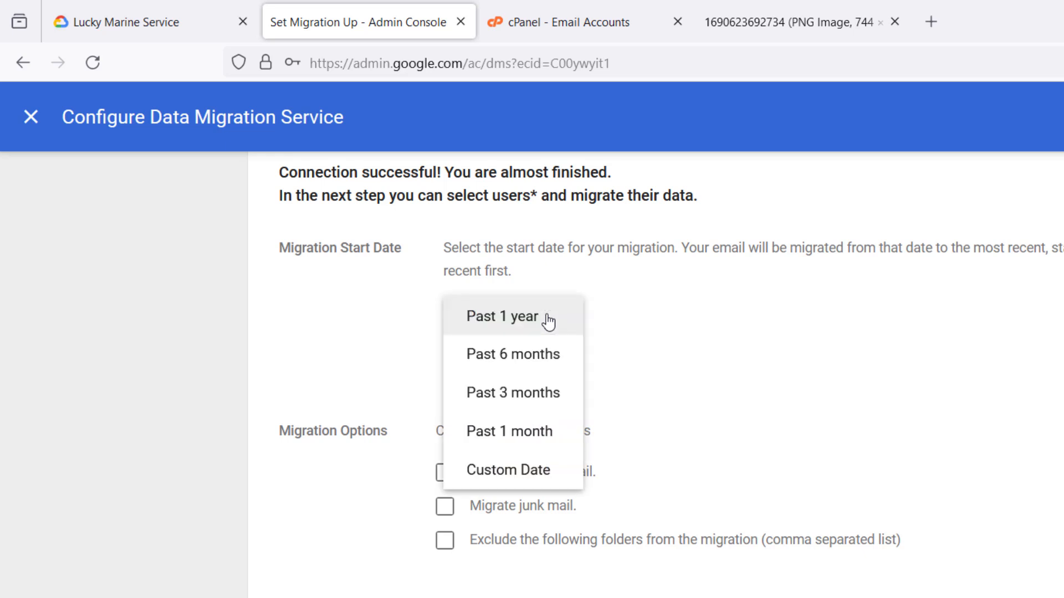
{"action": "left_click", "coordinate": [554, 478]}
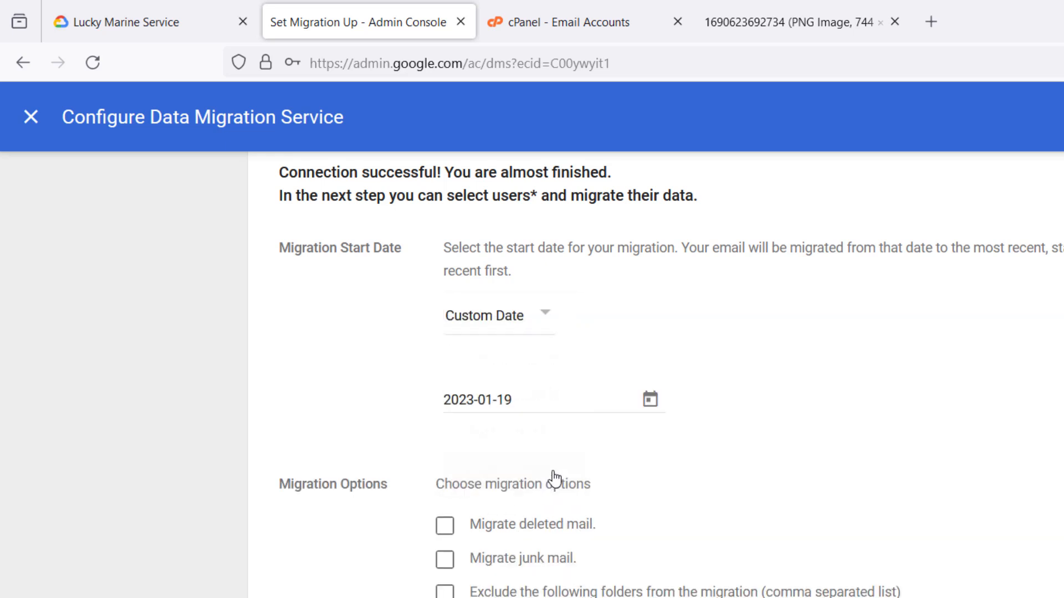
{"action": "left_click", "coordinate": [498, 400]}
{"action": "key", "text": "Left"}
{"action": "key", "text": "Left"}
{"action": "key", "text": "Left"}
{"action": "key", "text": "Left"}
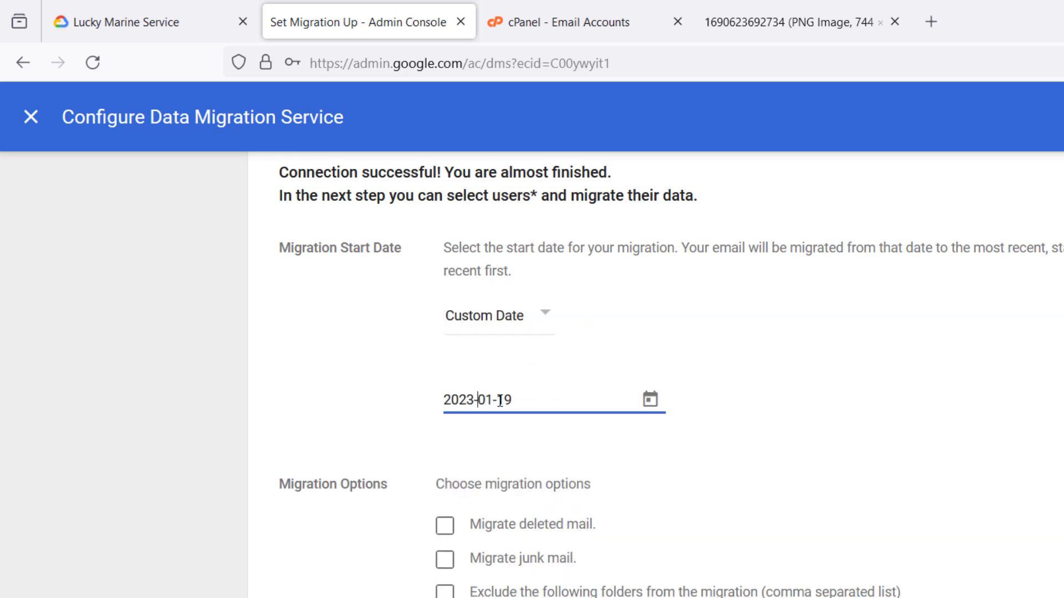
{"action": "key", "text": "BackSpace"}
{"action": "type", "text": "0"}
{"action": "left_click", "coordinate": [790, 458]}
{"action": "scroll", "coordinate": [821, 548], "scroll_direction": "down", "scroll_amount": 2}
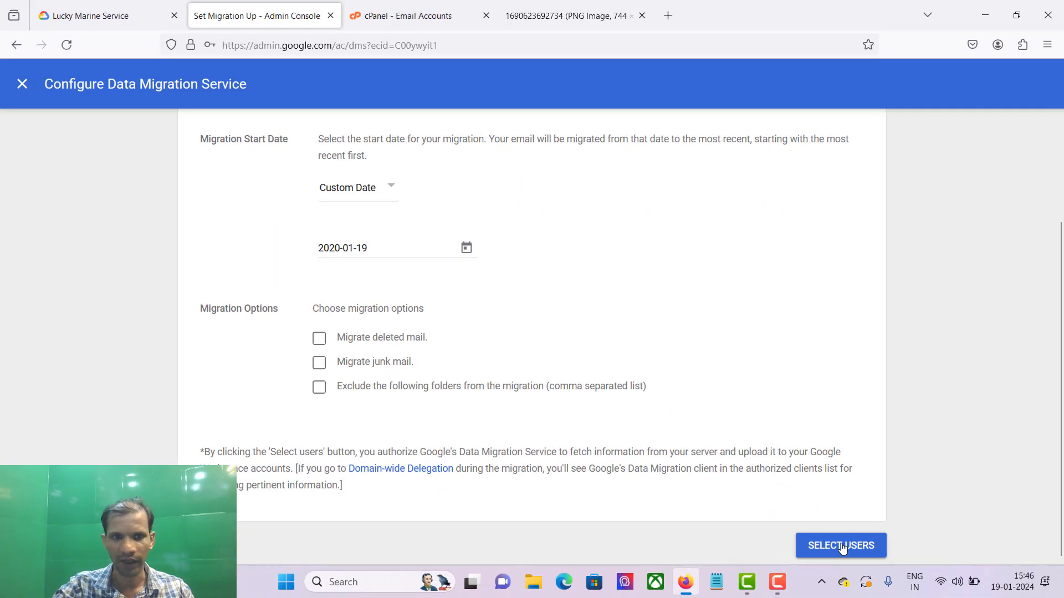
{"action": "left_click", "coordinate": [842, 547]}
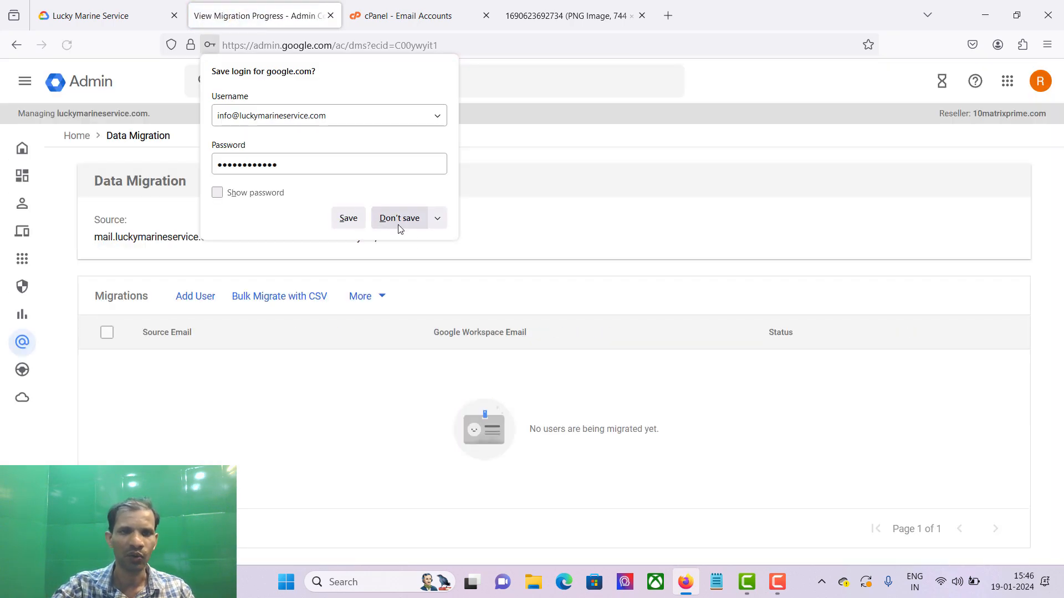
Step: Dismiss the save-login popup and add a user with the info mailbox's source address and password
{"action": "left_click", "coordinate": [399, 221]}
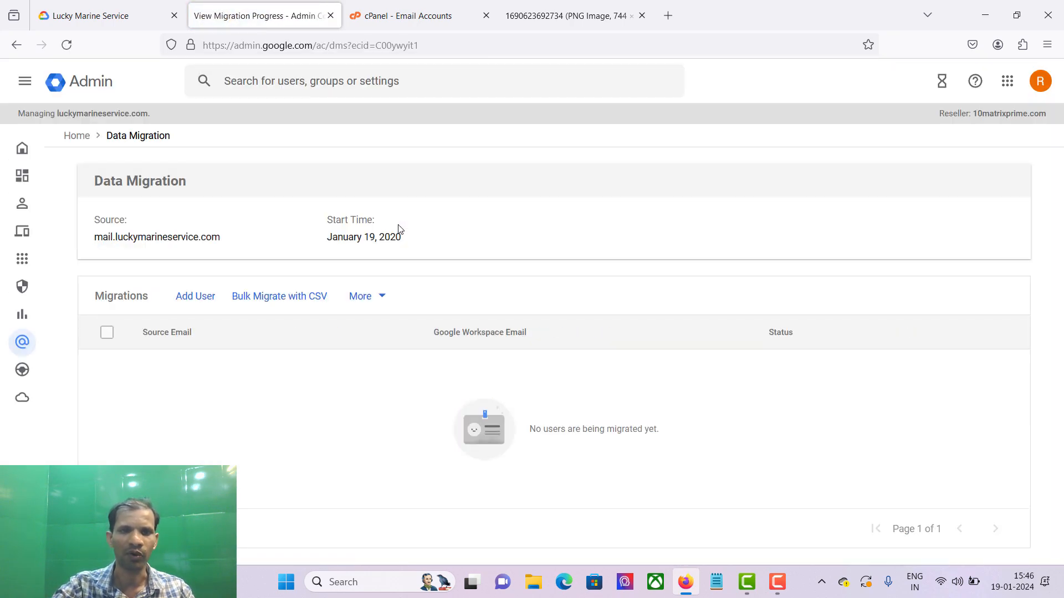
{"action": "left_click", "coordinate": [185, 302]}
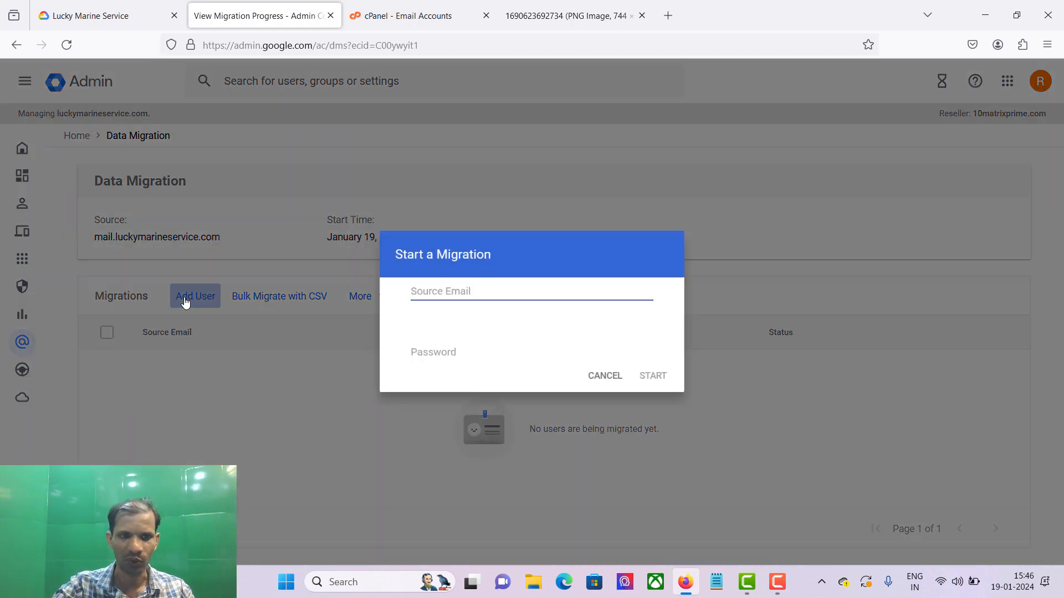
{"action": "left_click", "coordinate": [445, 272]}
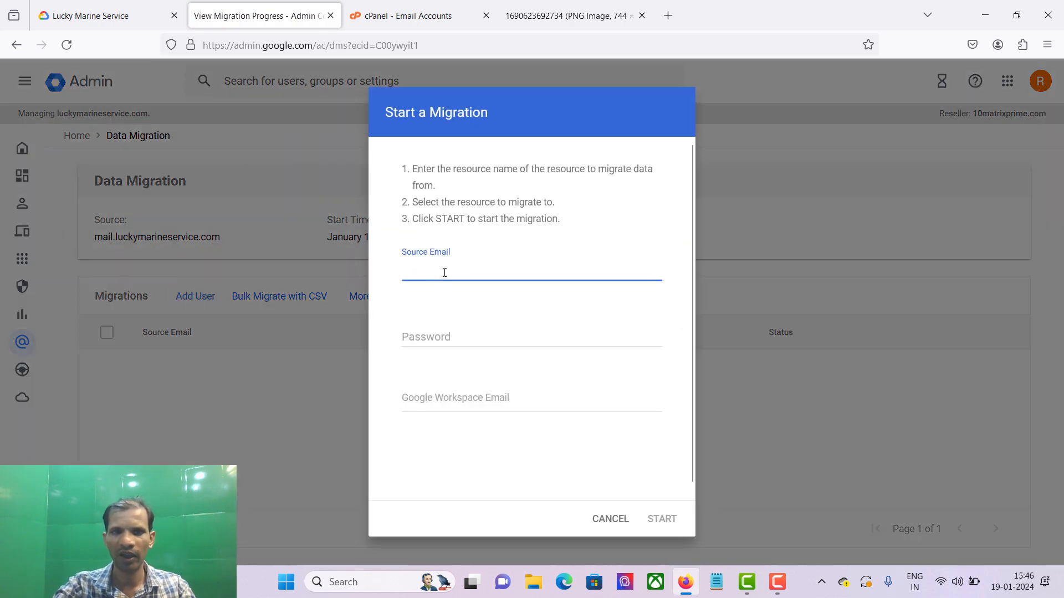
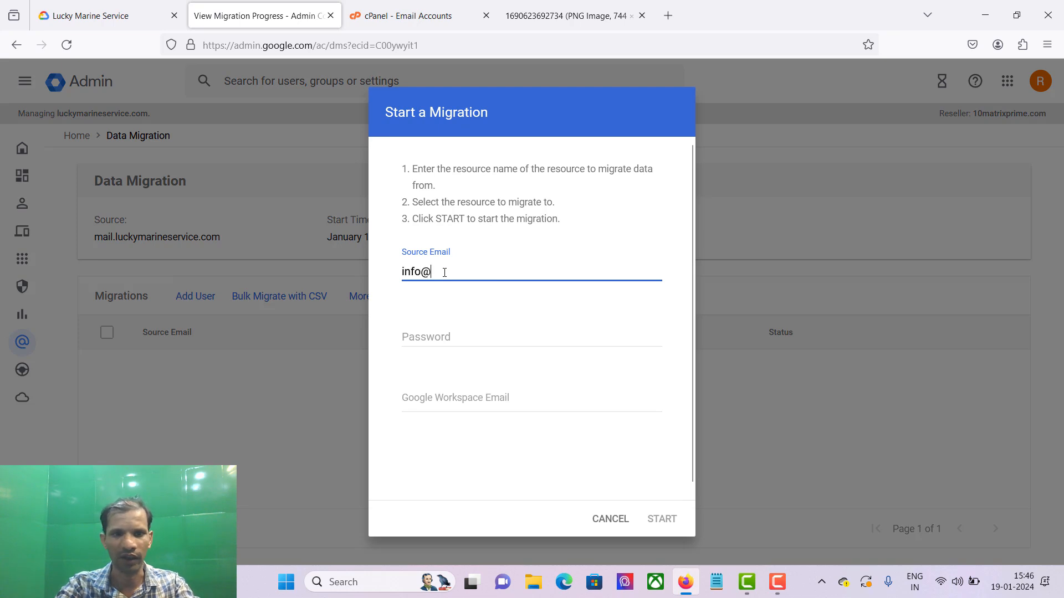
{"action": "key", "text": "Tab"}
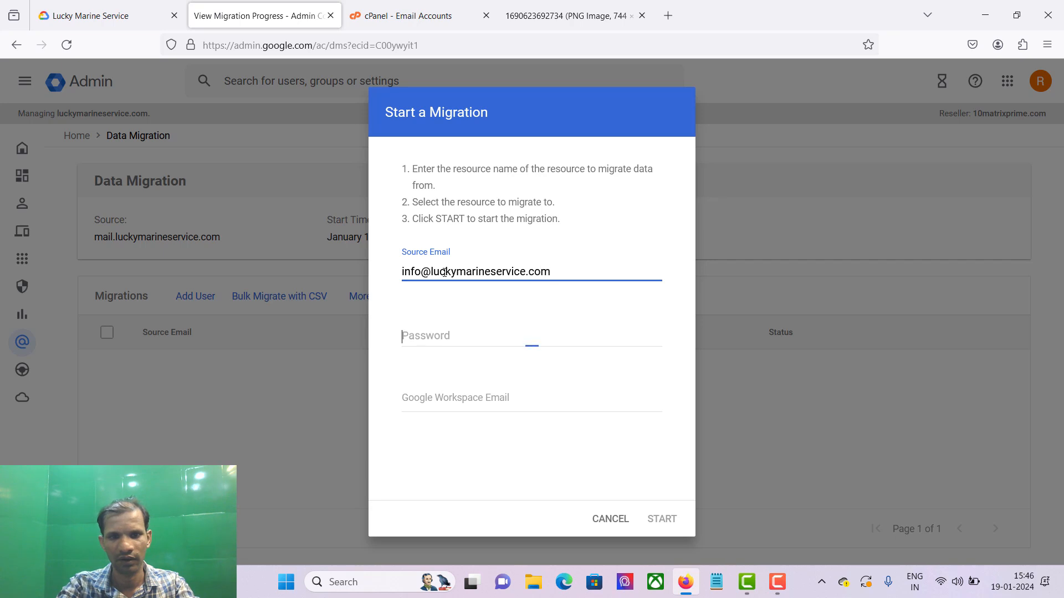
{"action": "key", "text": "ctrl+v"}
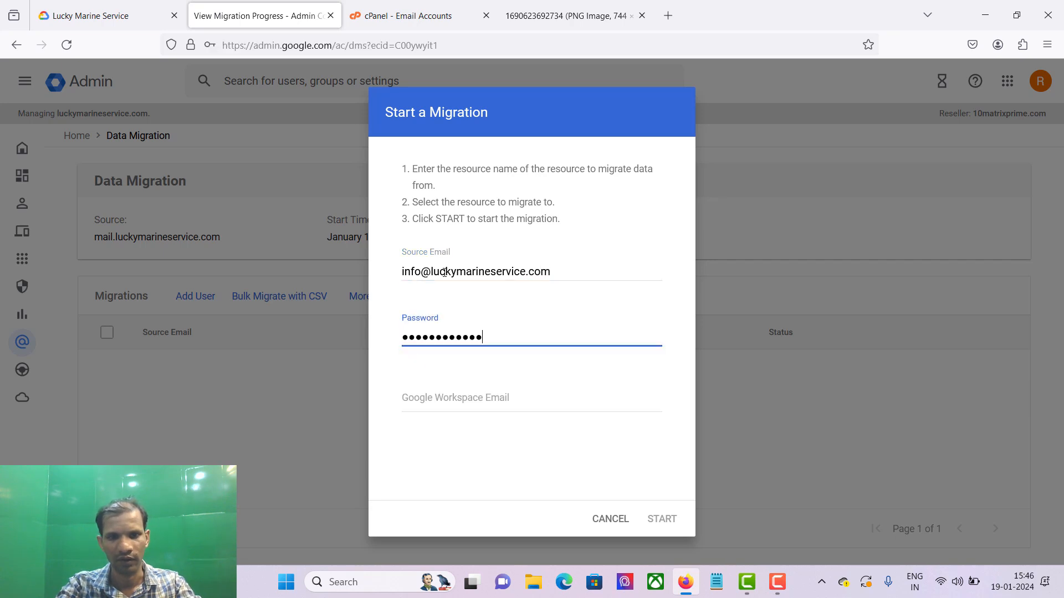
{"action": "key", "text": "Tab"}
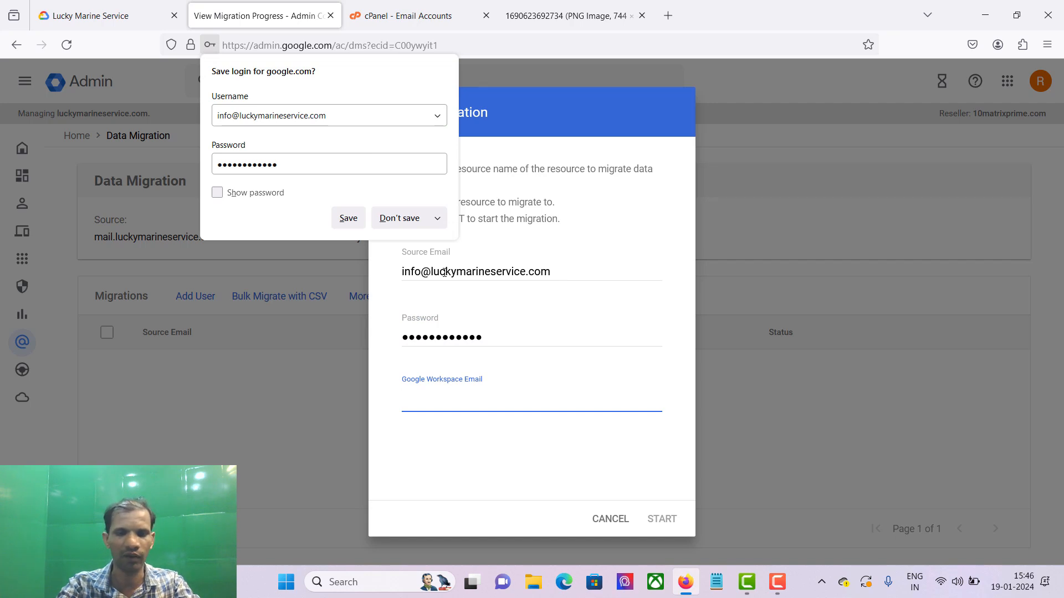
Step: Pick the matching info Workspace account as the destination and start the mailbox migration
{"action": "type", "text": "in"}
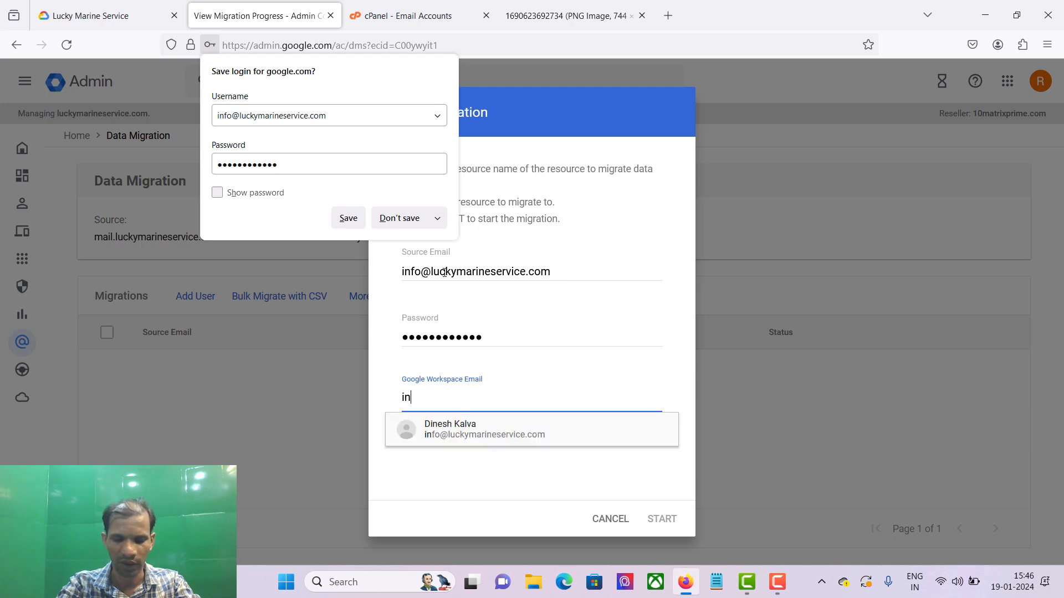
{"action": "left_click", "coordinate": [402, 219]}
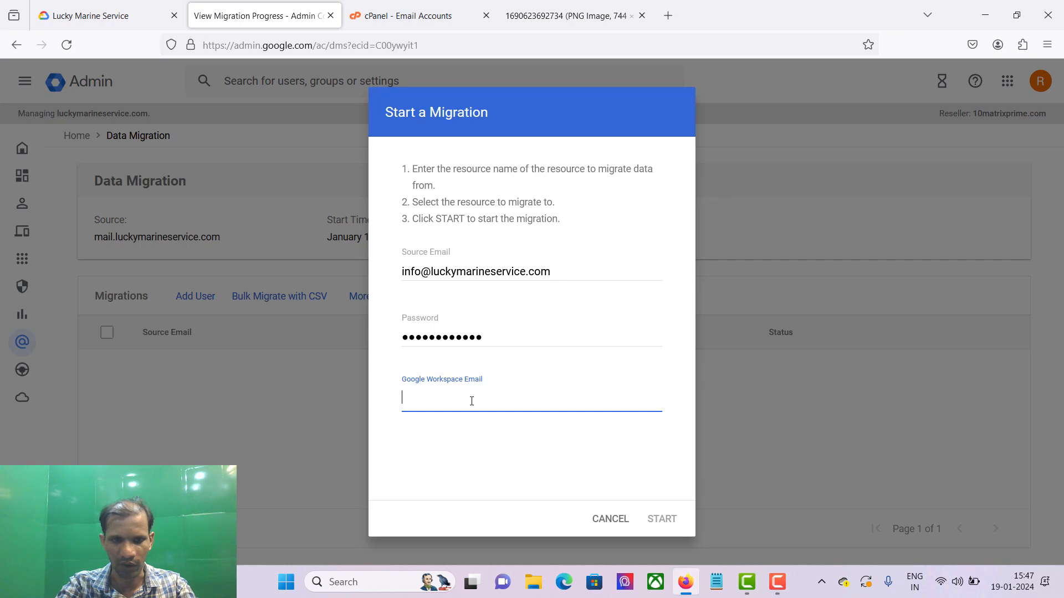
{"action": "type", "text": "info"}
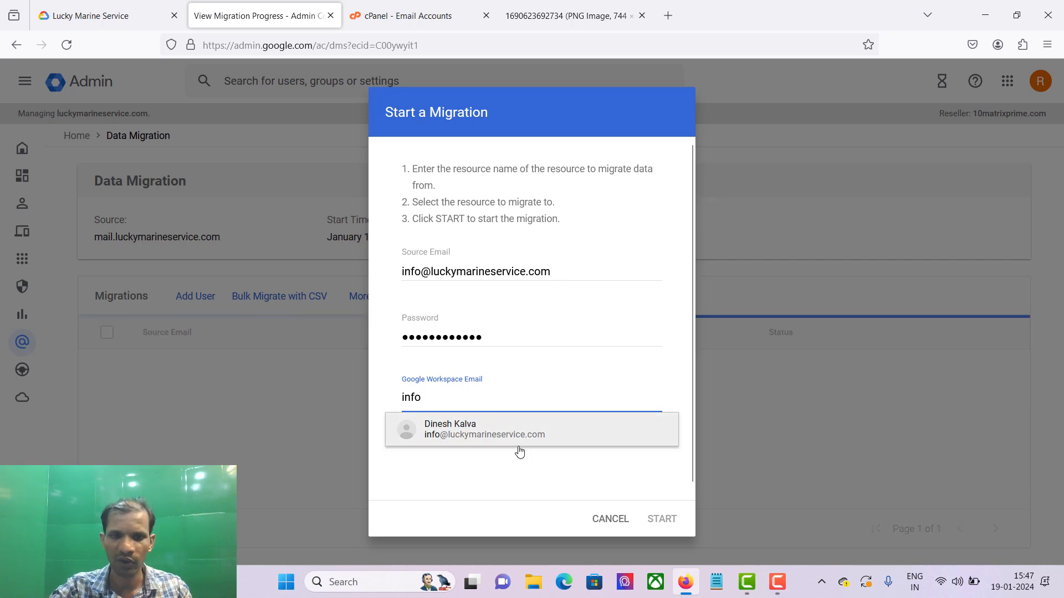
{"action": "left_click", "coordinate": [515, 433]}
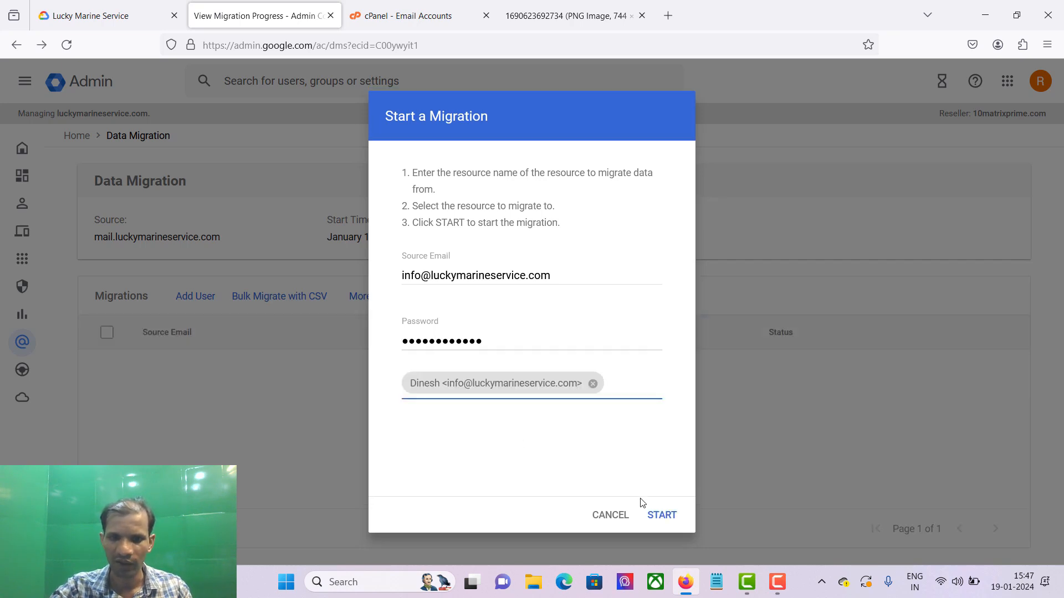
{"action": "left_click", "coordinate": [659, 514]}
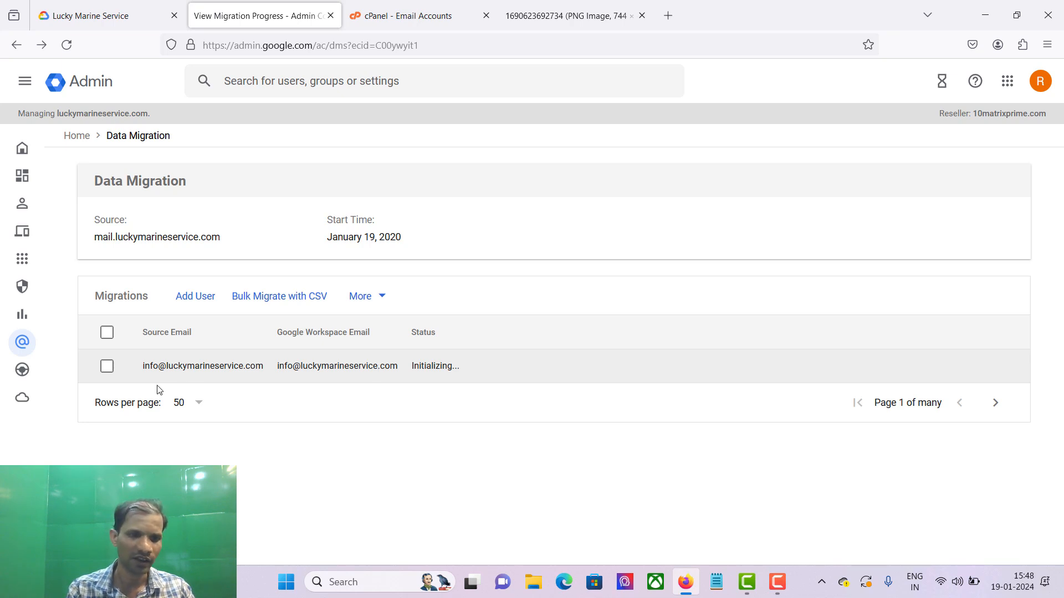
Step: Check the running migration's source address, then open the Add User form and cancel it
{"action": "double_click", "coordinate": [188, 367]}
{"action": "left_click", "coordinate": [188, 369]}
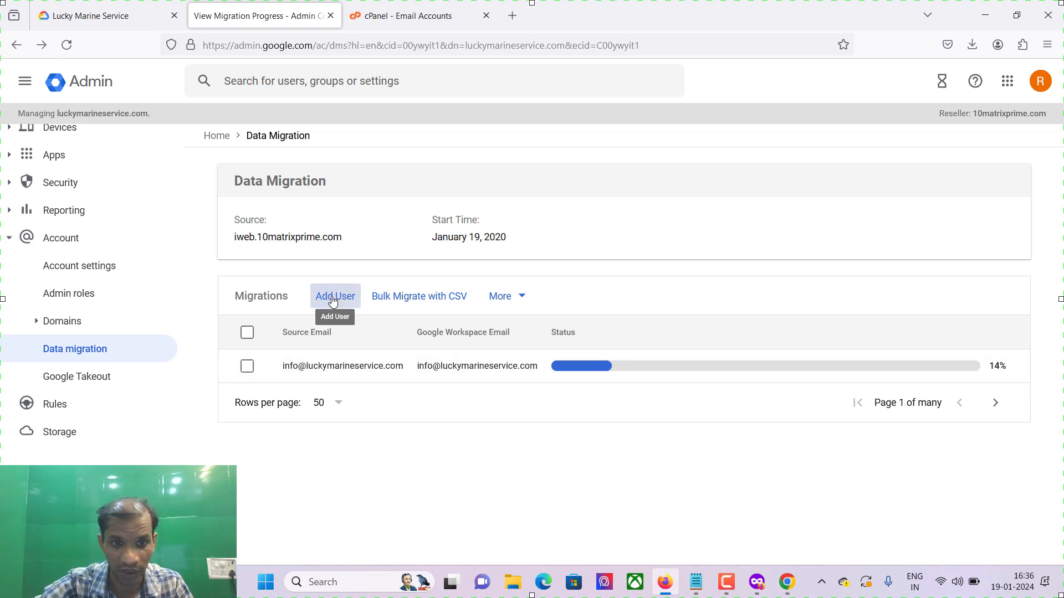
{"action": "left_click", "coordinate": [332, 301]}
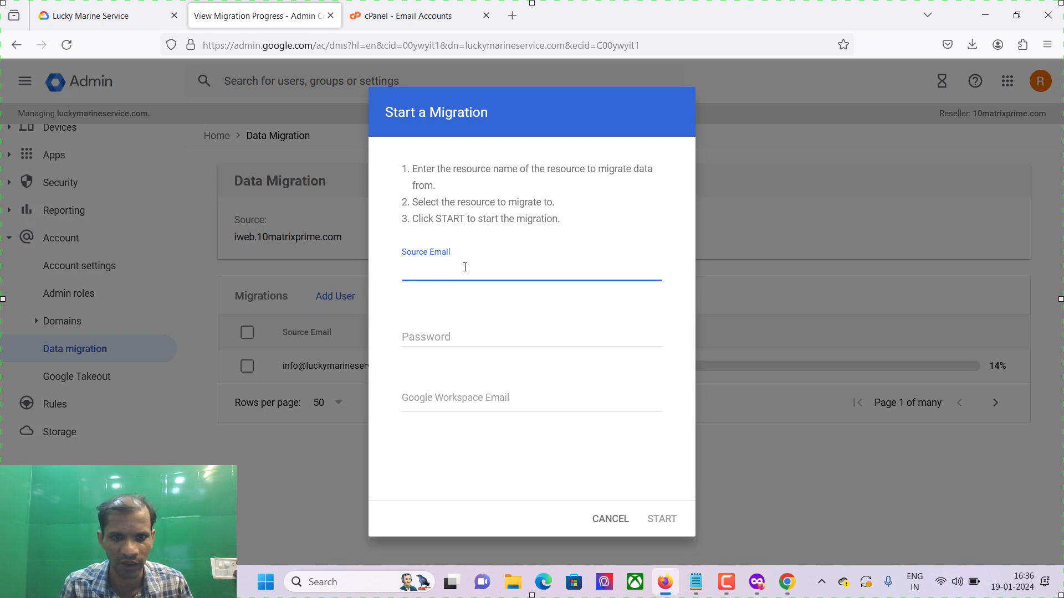
{"action": "left_click", "coordinate": [460, 335]}
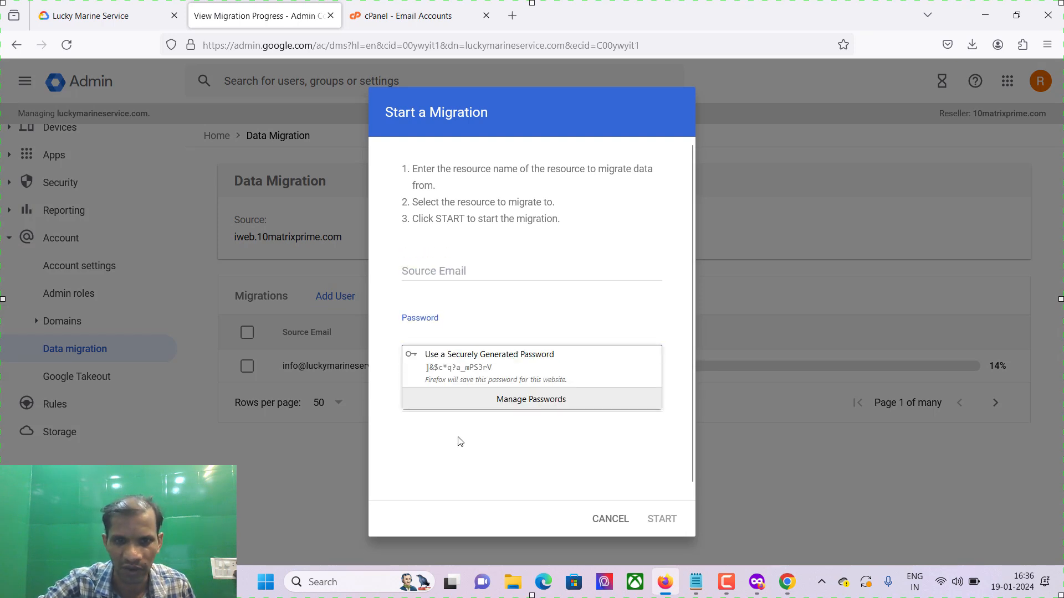
{"action": "left_click", "coordinate": [466, 404]}
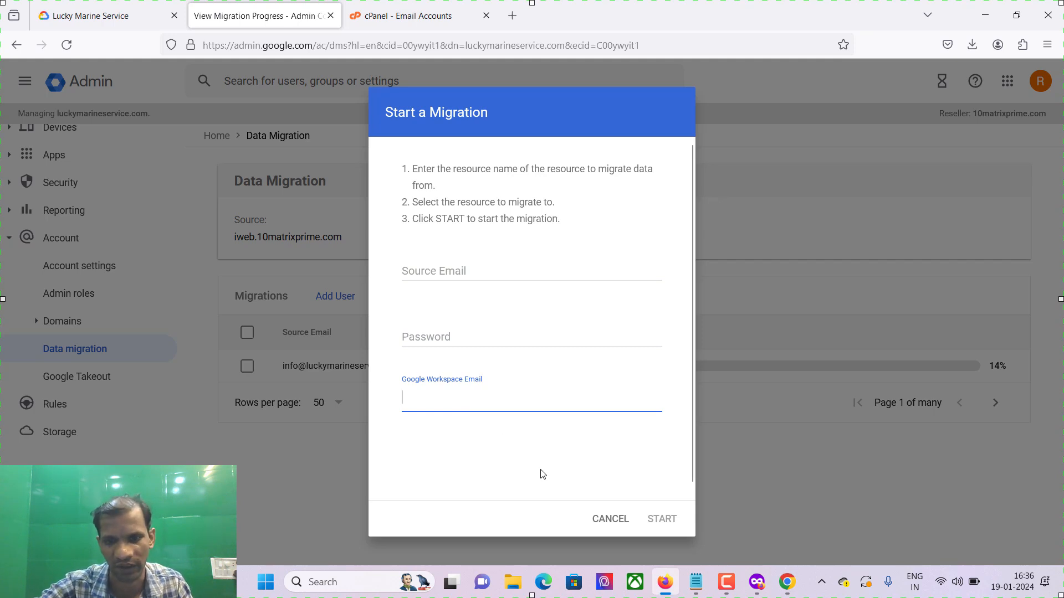
{"action": "left_click", "coordinate": [606, 520]}
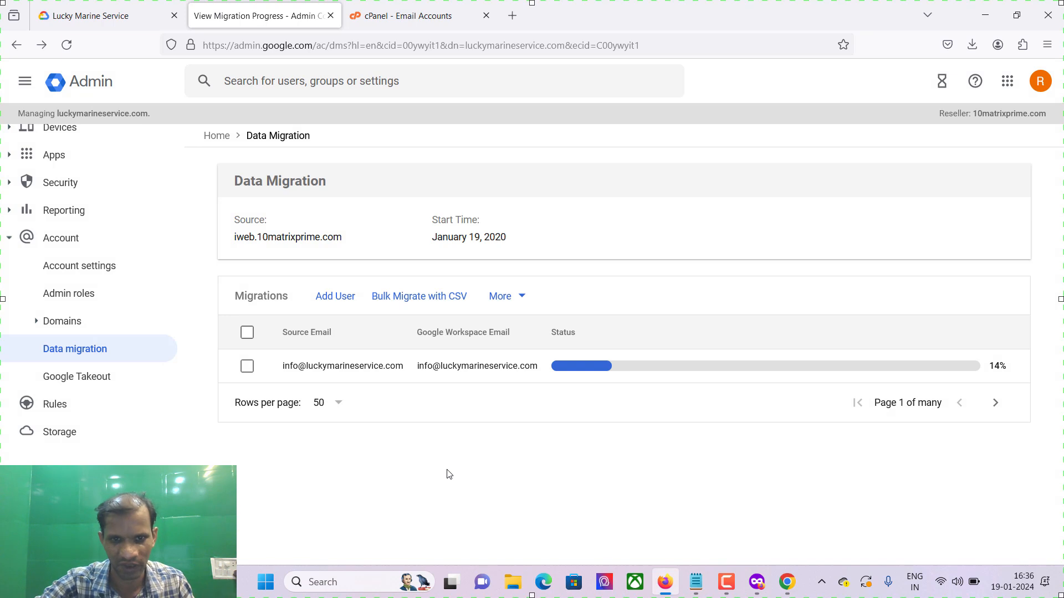